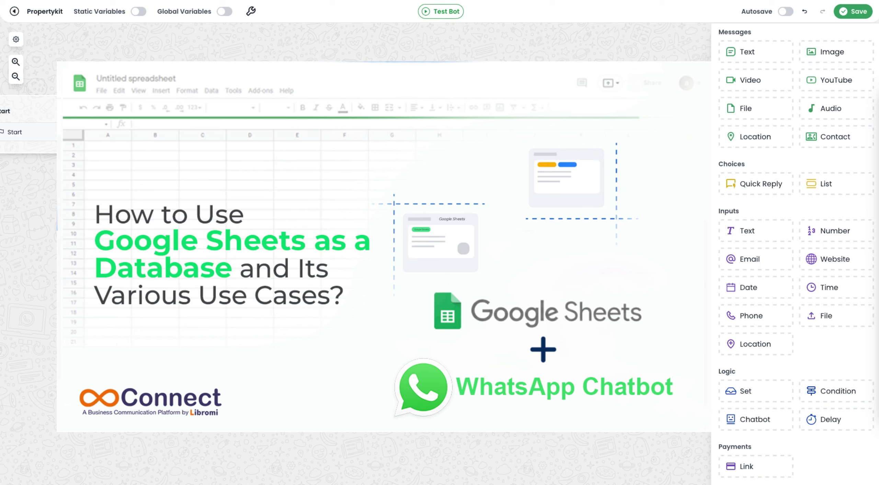
Add a text message 'Your good name please' at the top of Group #3
scroll(784, 348, down, 10)
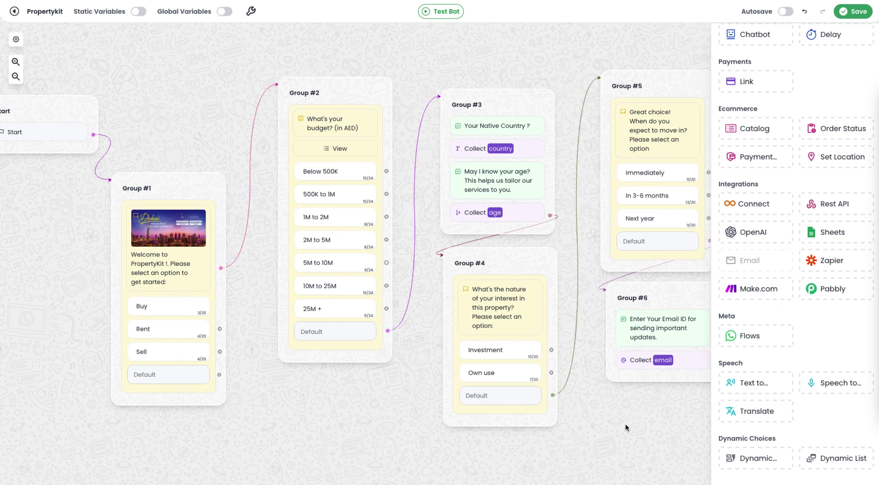
drag(625, 425, 582, 418)
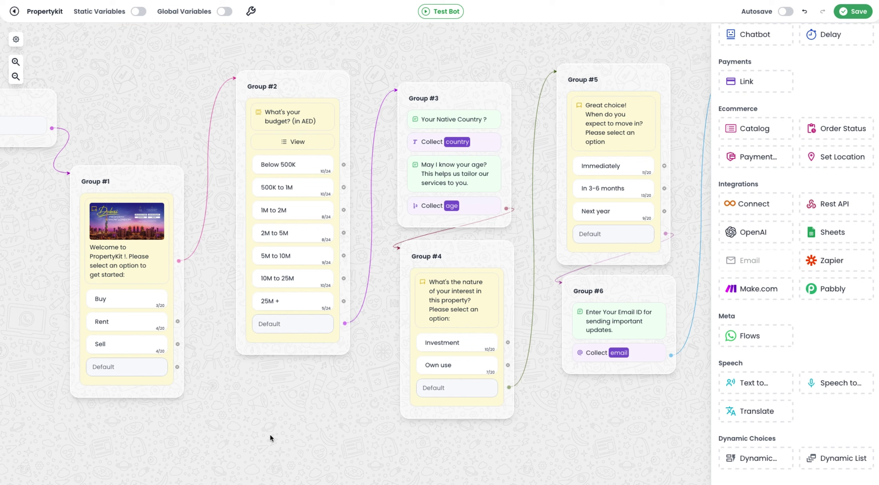
drag(252, 382, 381, 392)
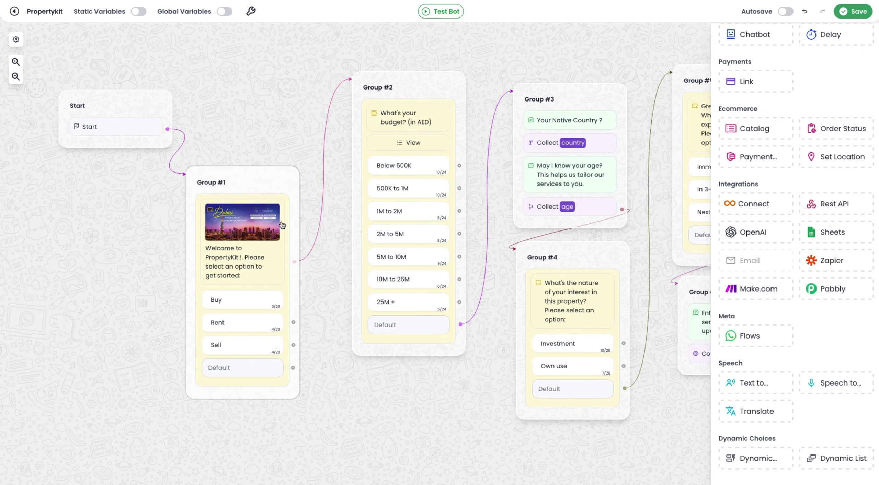
drag(366, 406, 258, 404)
click(333, 400)
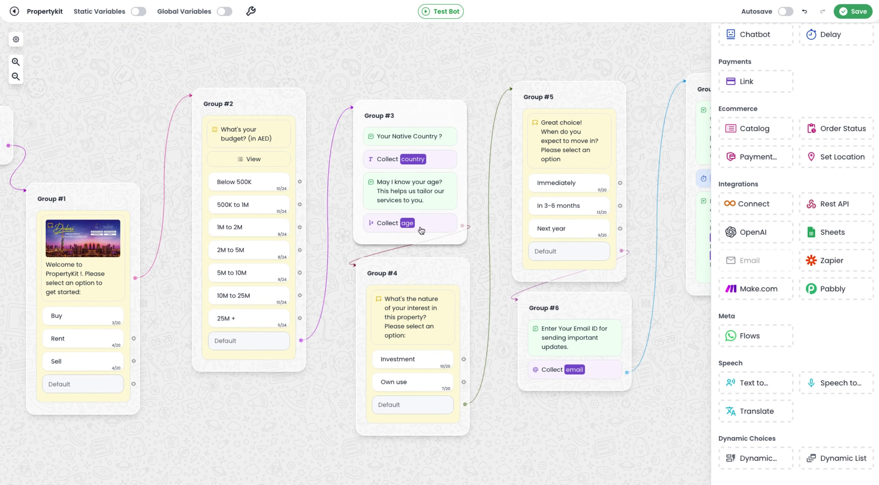
scroll(531, 415, right, 5)
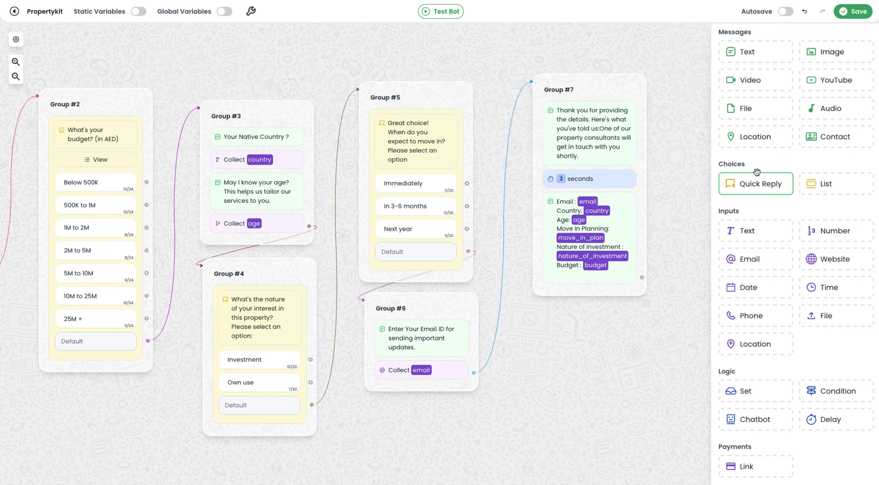
drag(758, 55, 272, 114)
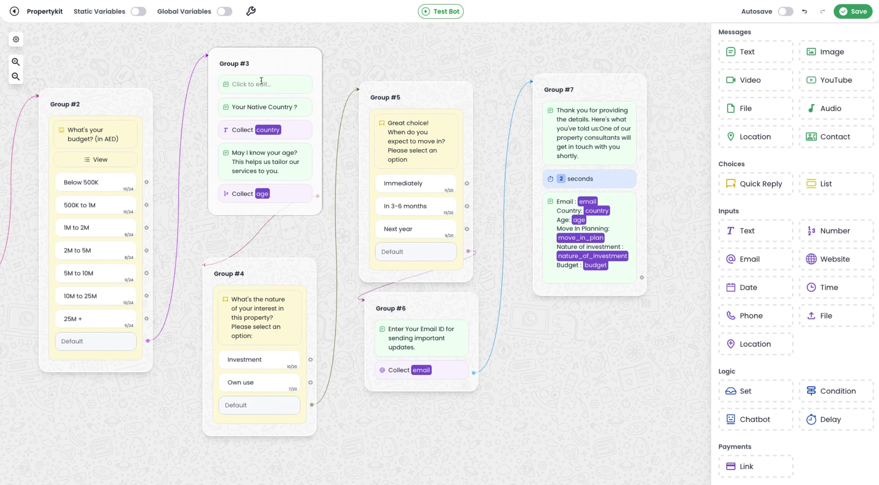
text(Your good name)
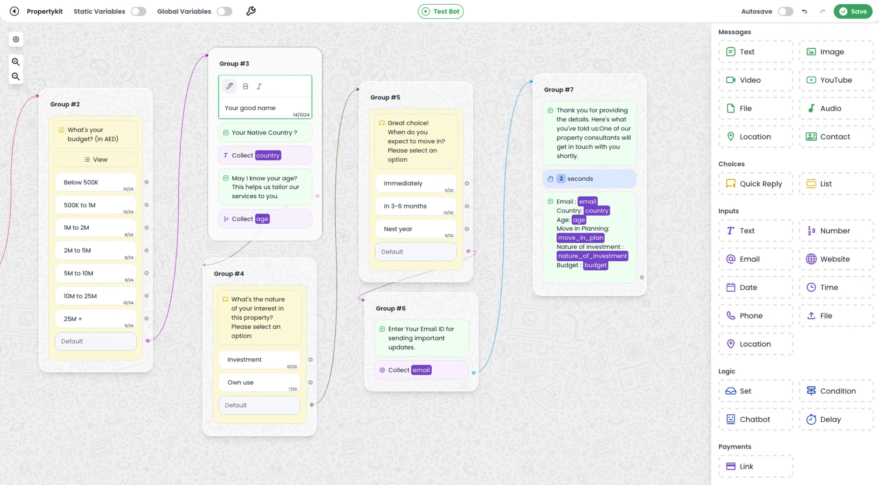
click(349, 47)
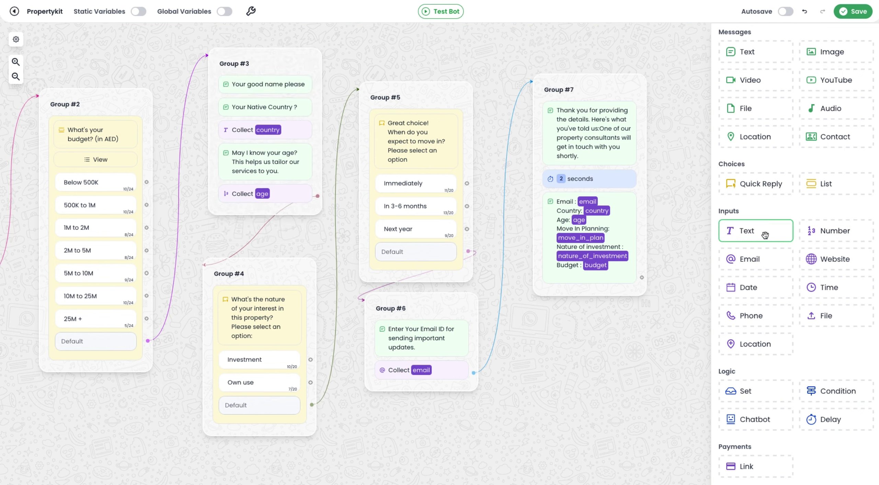
Place a text input under the question that saves the reply to the name variable
drag(774, 230, 271, 103)
drag(275, 66, 255, 58)
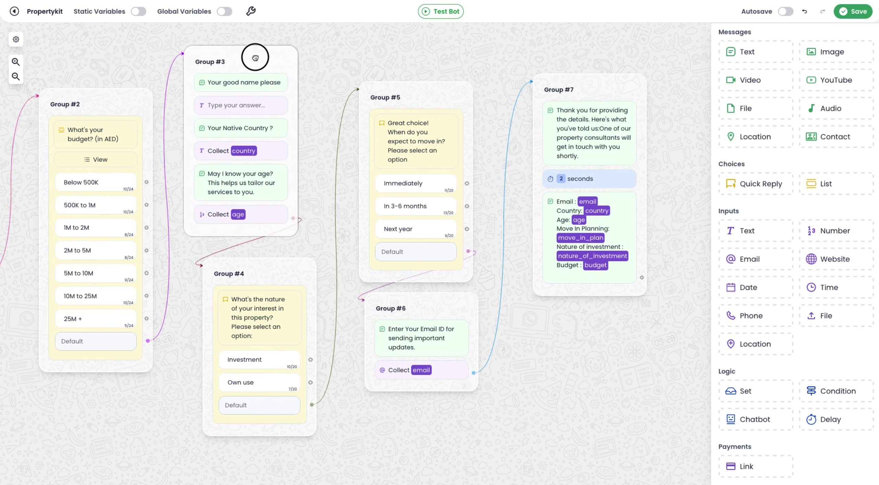
click(260, 113)
click(117, 125)
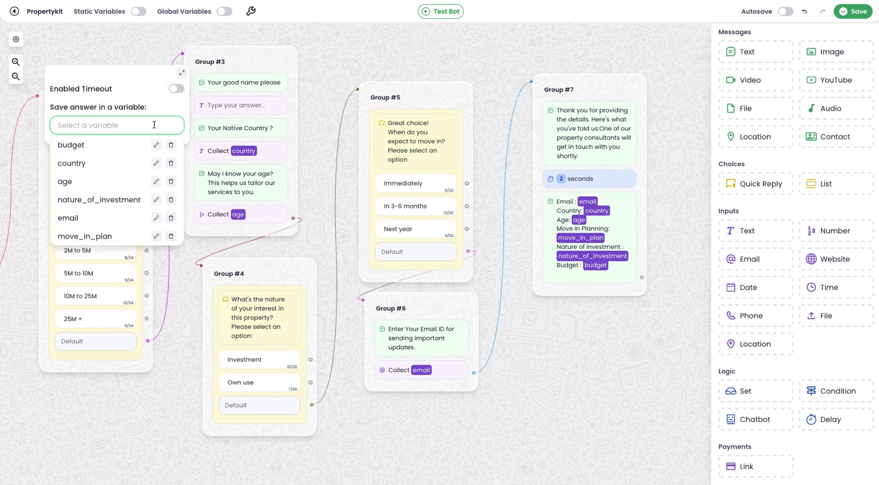
text(name)
click(154, 145)
scroll(542, 277, right, 4)
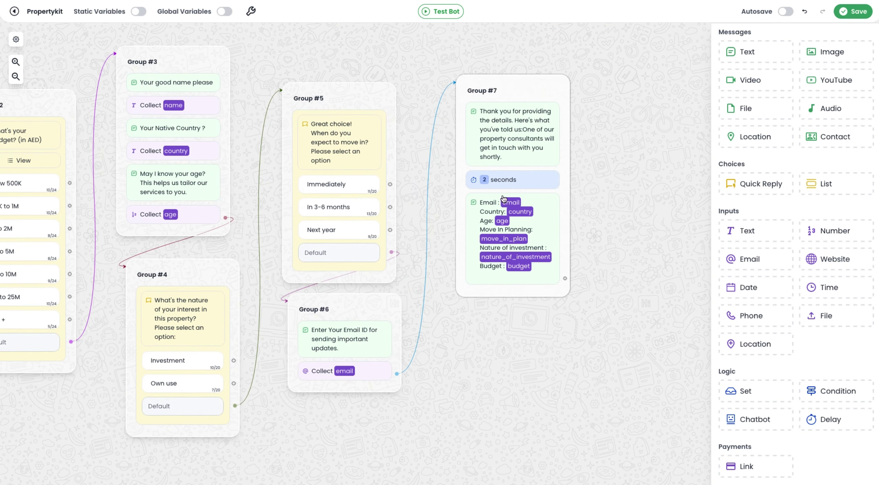
Drop a Sheets block onto the canvas as Group #8 and connect Group #7's output to it
scroll(601, 256, down, 4)
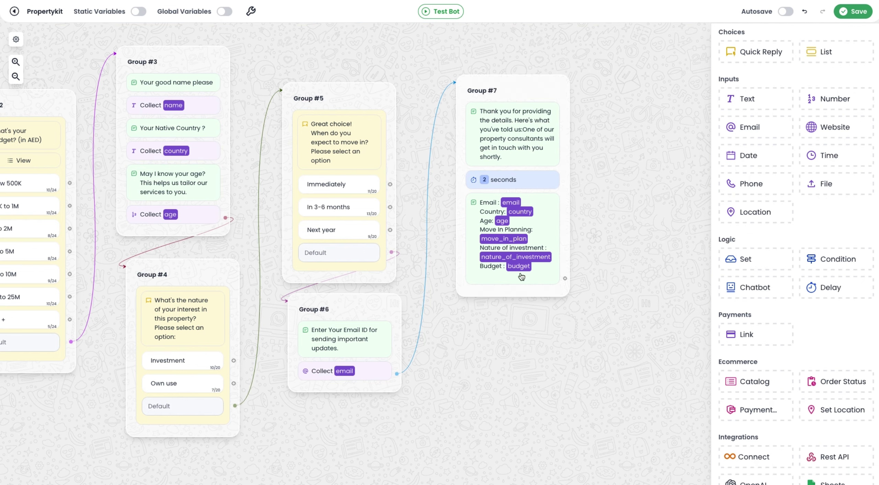
scroll(523, 259, right, 4)
scroll(820, 232, down, 8)
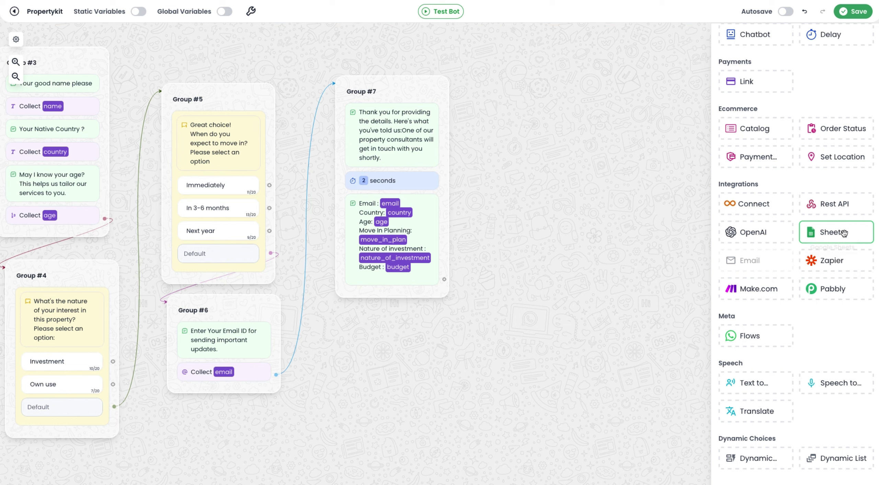
drag(834, 232, 572, 212)
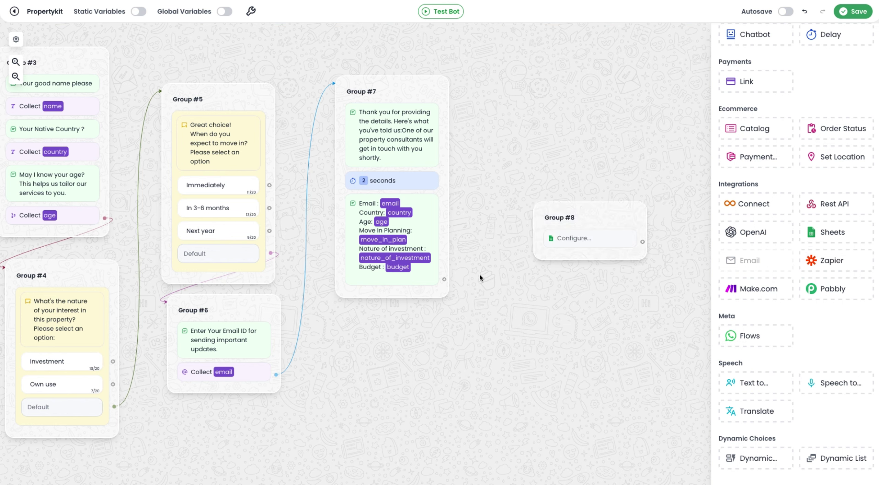
drag(444, 280, 567, 214)
scroll(463, 338, left, 3)
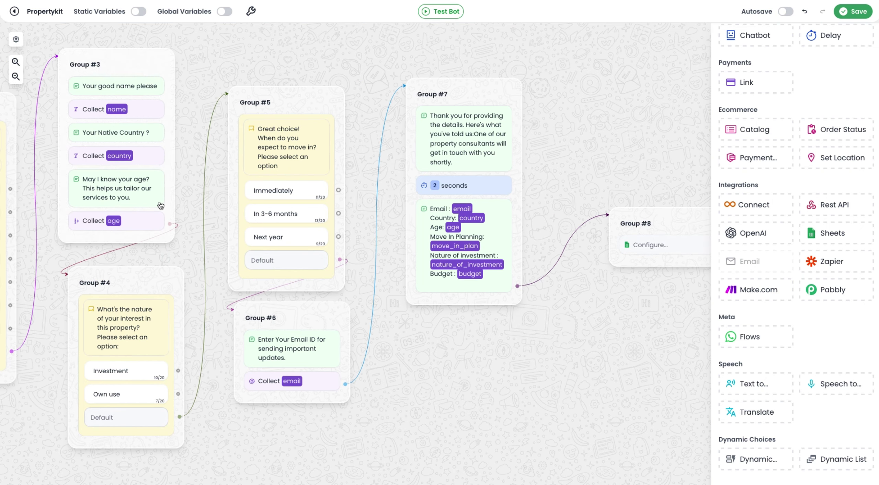
scroll(535, 359, right, 2)
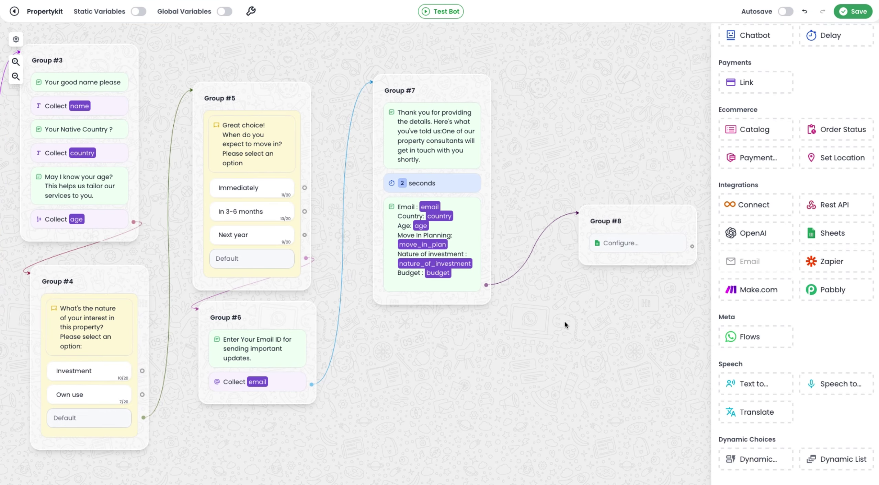
scroll(541, 314, right, 5)
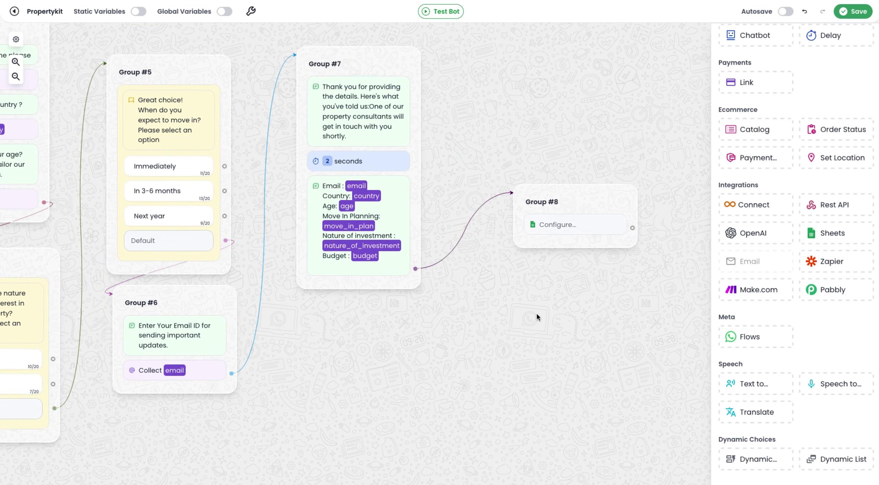
In the Sheets block's account selector, choose + Connect new and continue with Google
click(583, 229)
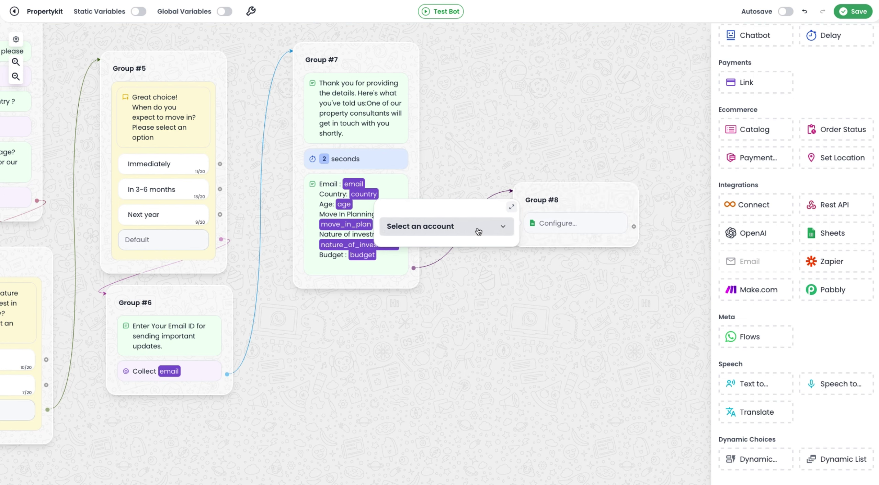
click(454, 233)
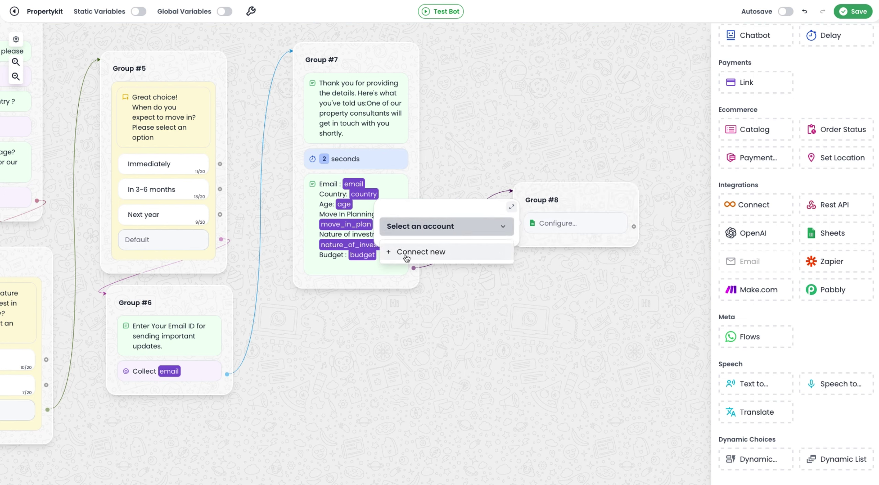
click(447, 254)
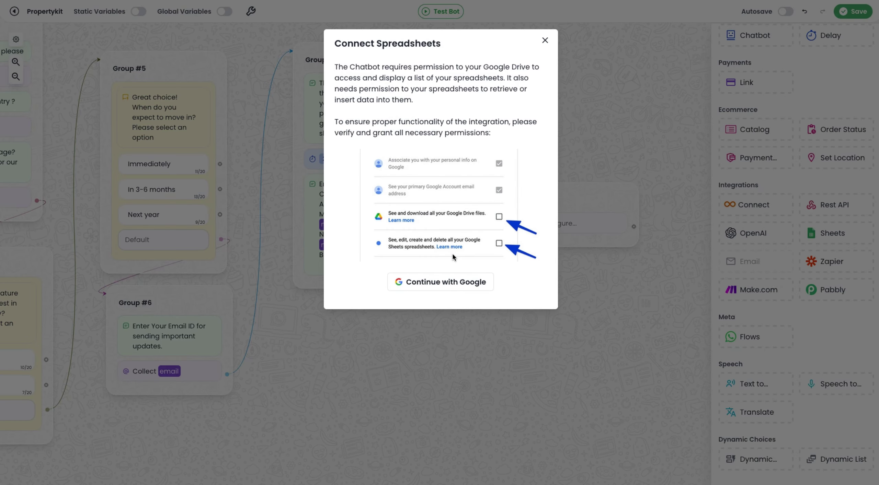
click(442, 292)
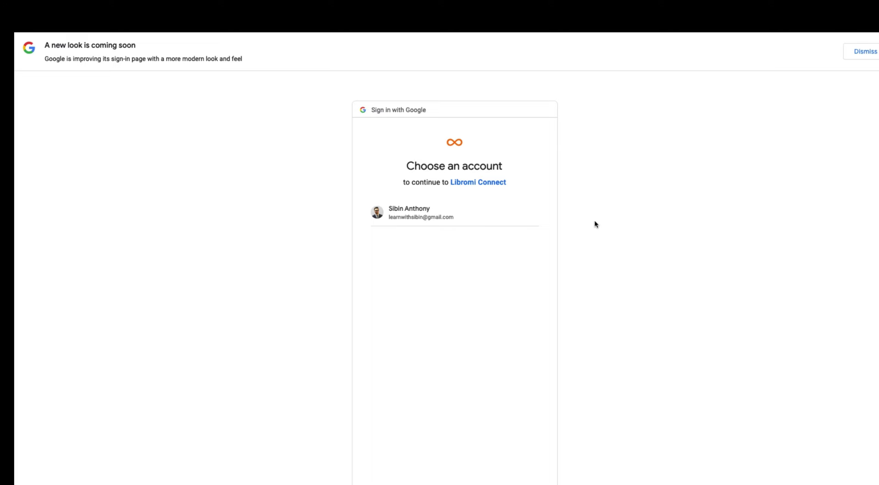
Sign in with the Google account and allow all requested Drive and Sheets permissions
click(508, 211)
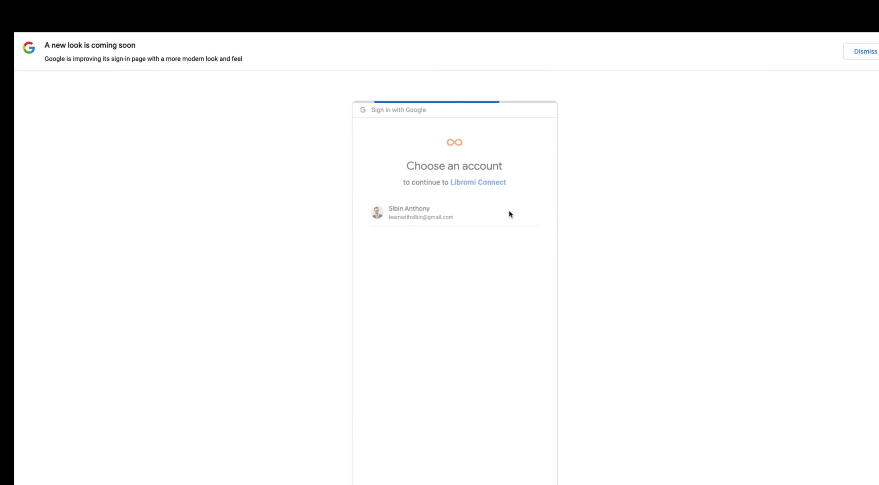
click(512, 349)
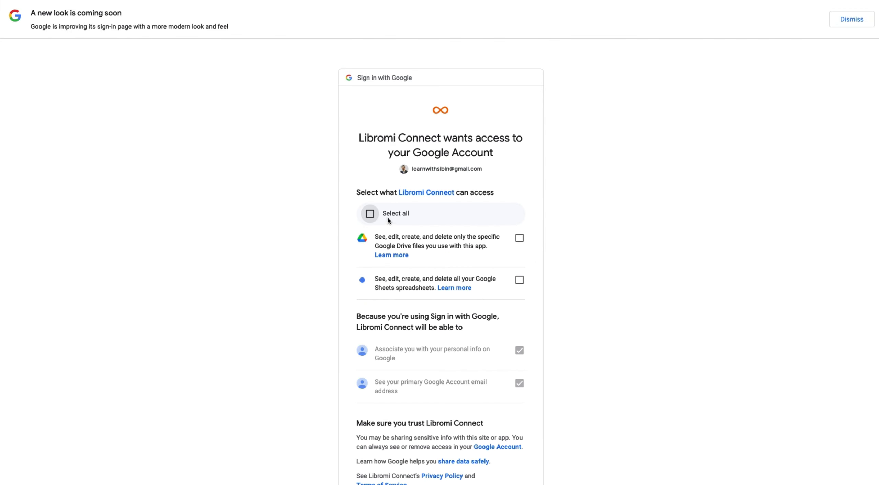
click(370, 215)
scroll(369, 247, down, 3)
click(497, 425)
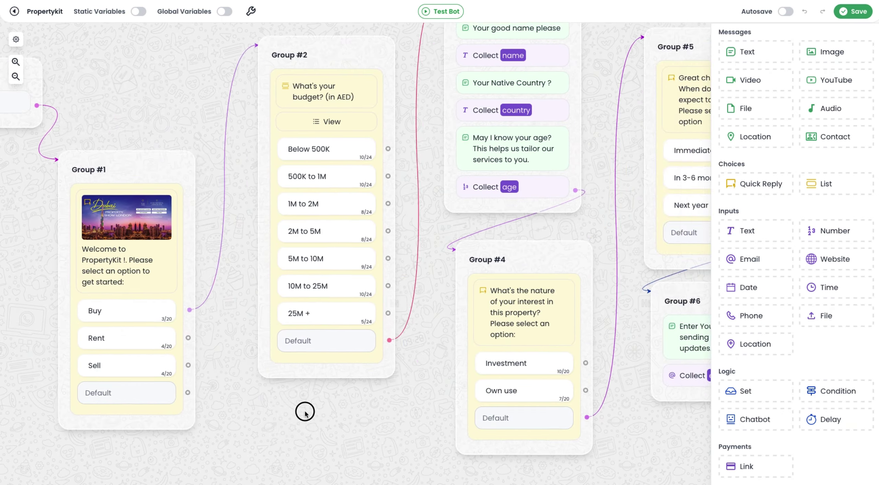
Point Group #8's Sheets block at Sheet1 of the Leads spreadsheet using the connected Google account
click(566, 227)
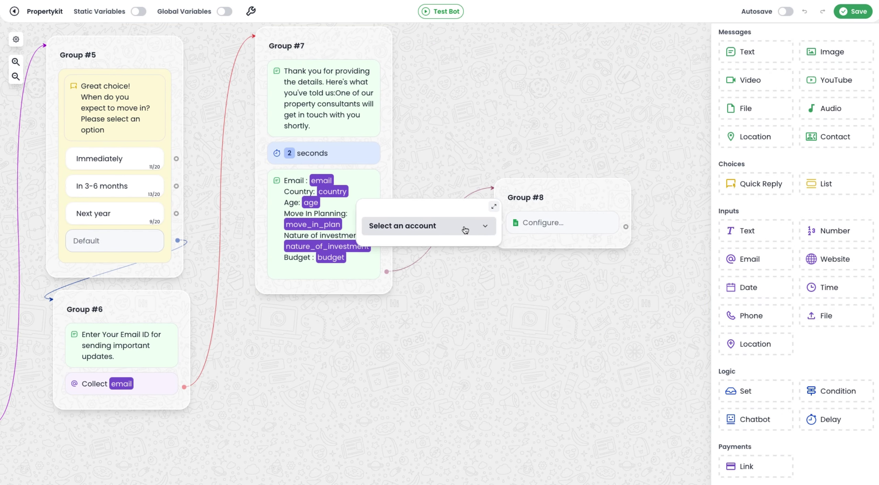
click(465, 226)
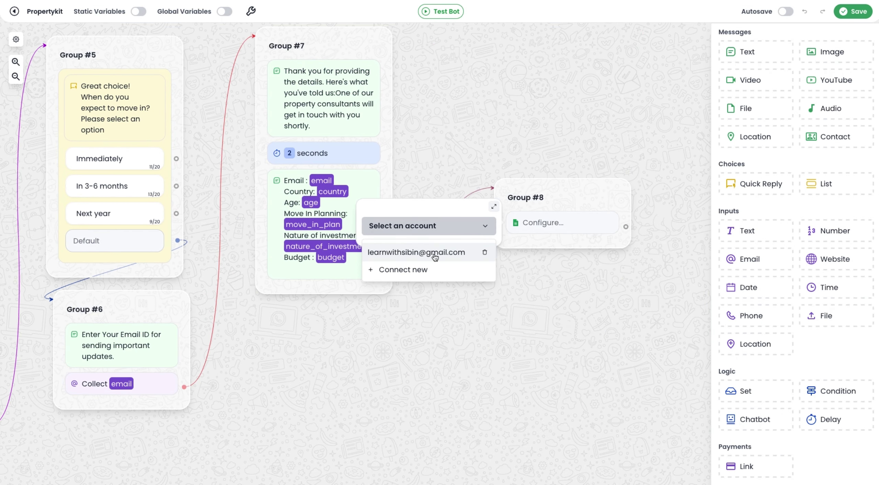
click(435, 254)
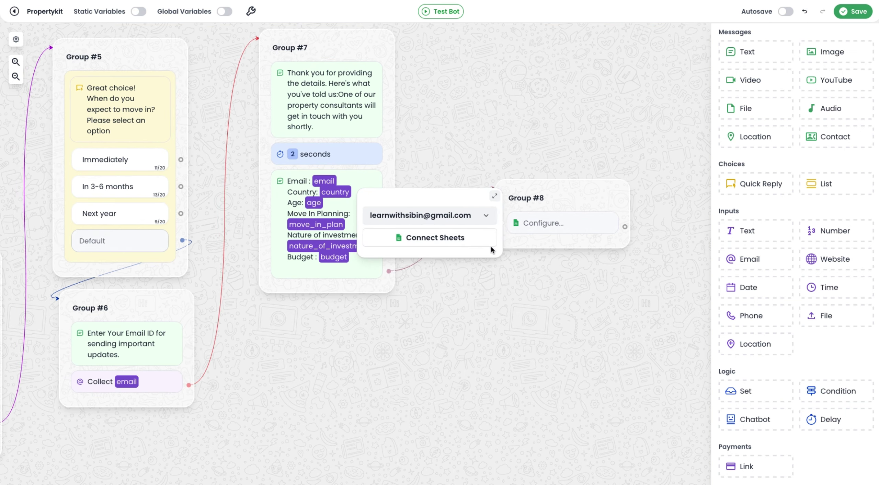
click(479, 243)
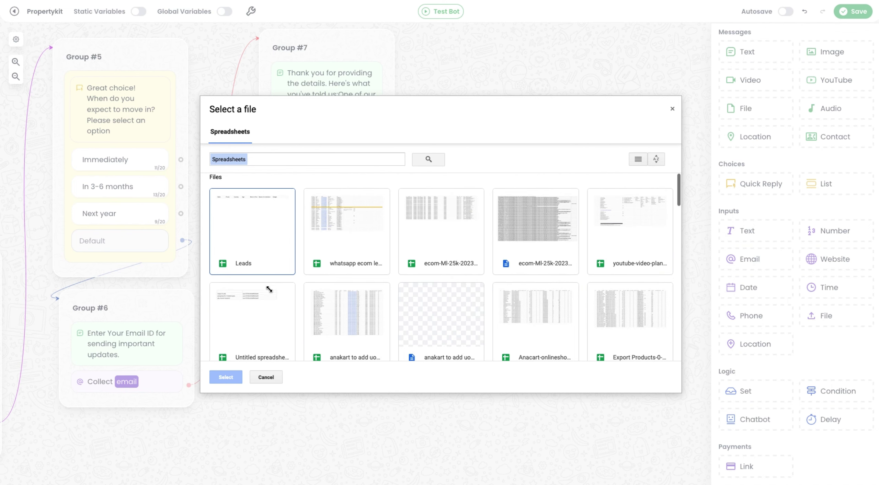
click(247, 232)
click(226, 378)
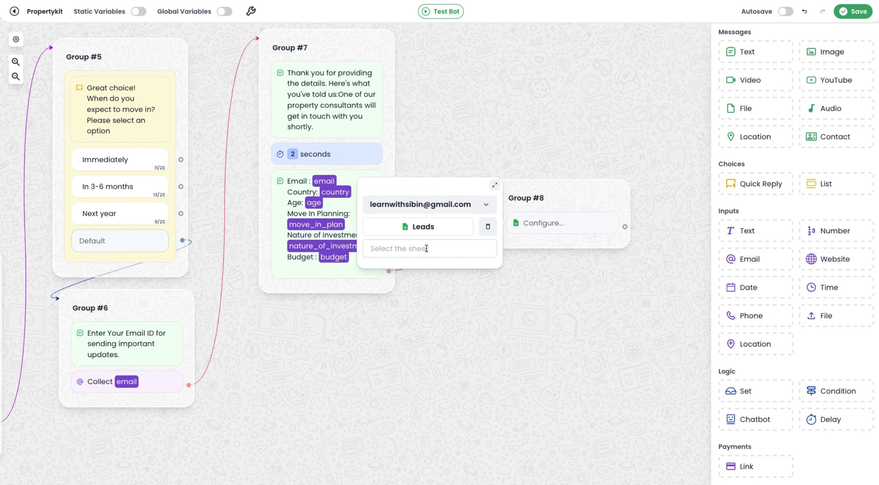
click(426, 249)
click(394, 269)
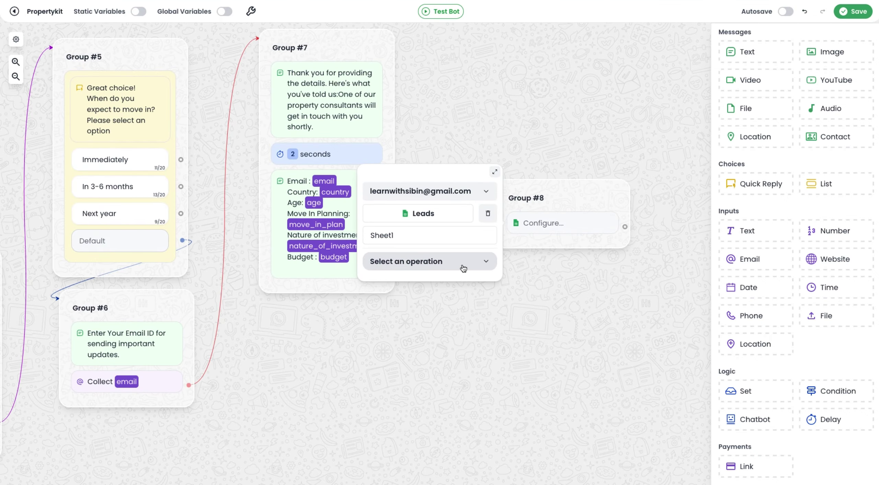
click(442, 264)
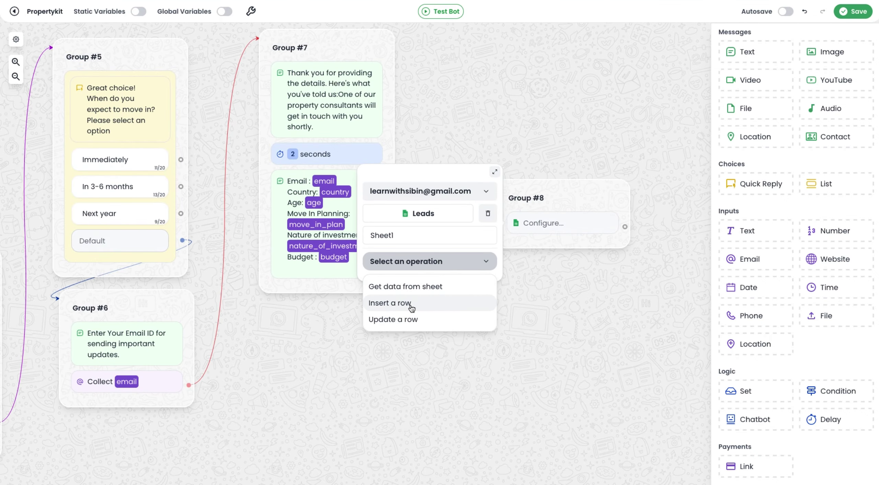
Set the operation to Insert a row and fill the Name column with {{name}}
click(411, 309)
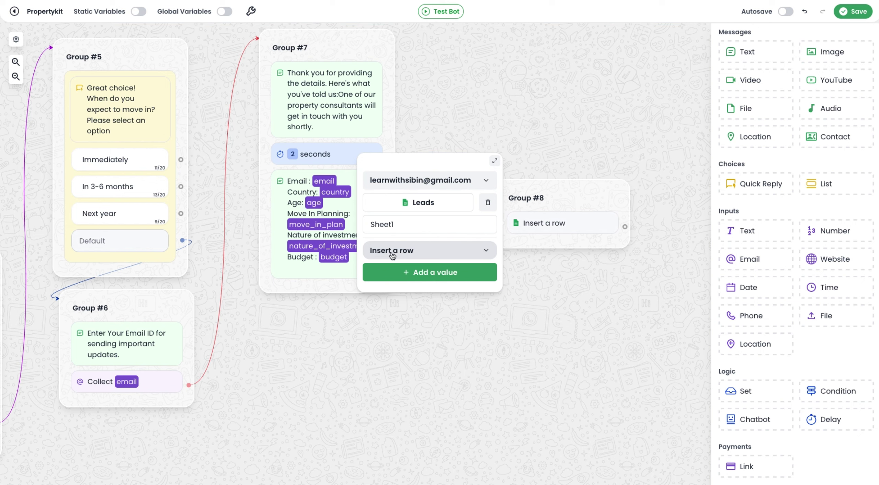
click(446, 274)
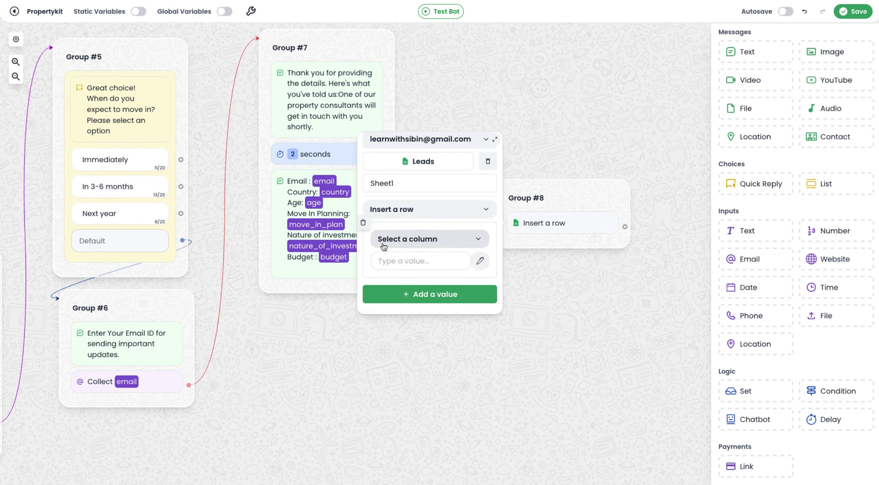
click(437, 244)
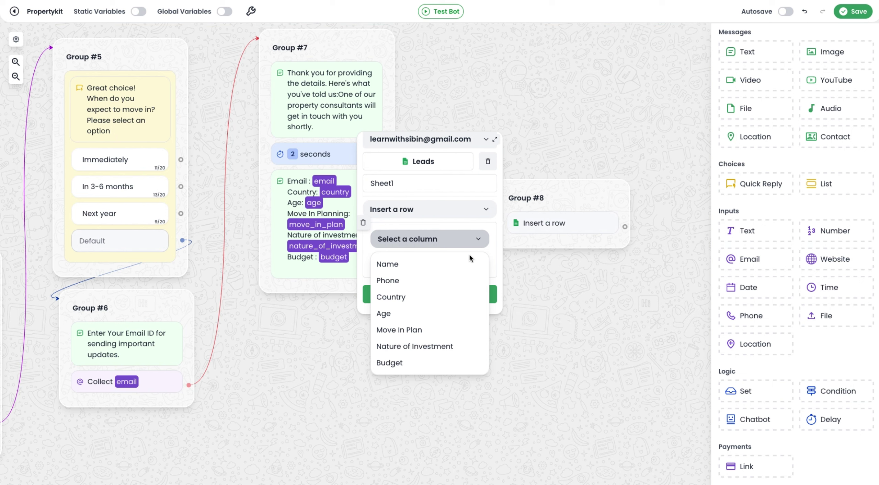
click(419, 270)
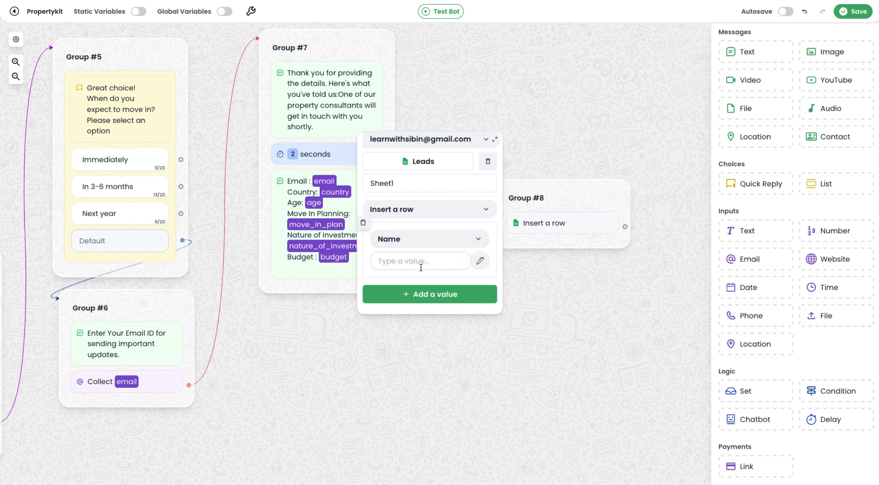
click(479, 261)
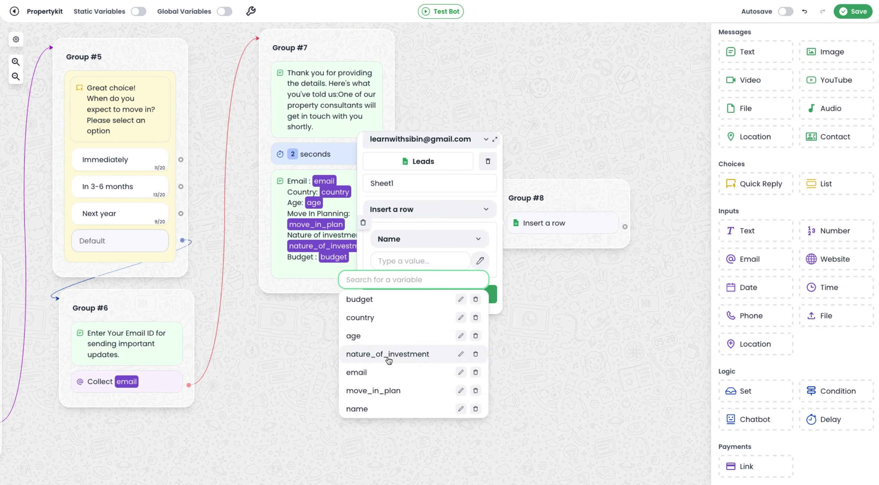
click(367, 409)
click(349, 355)
scroll(495, 368, left, 5)
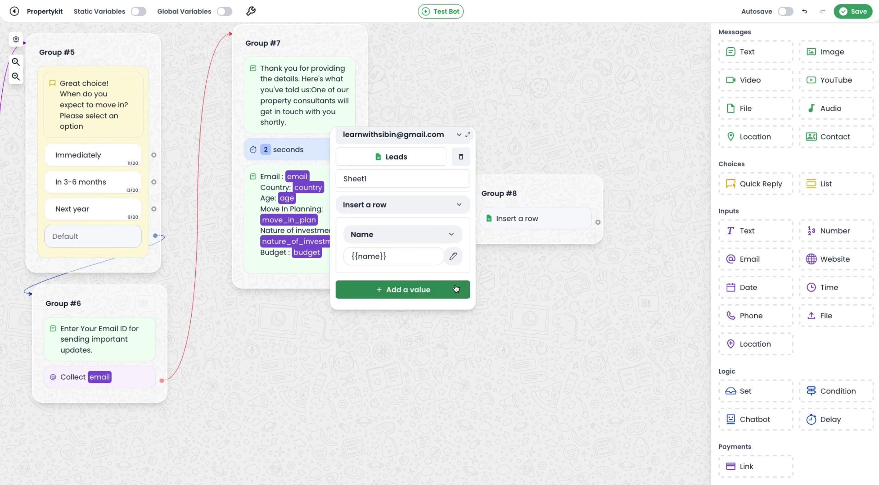
Add a second row value mapped to the Phone column
click(394, 289)
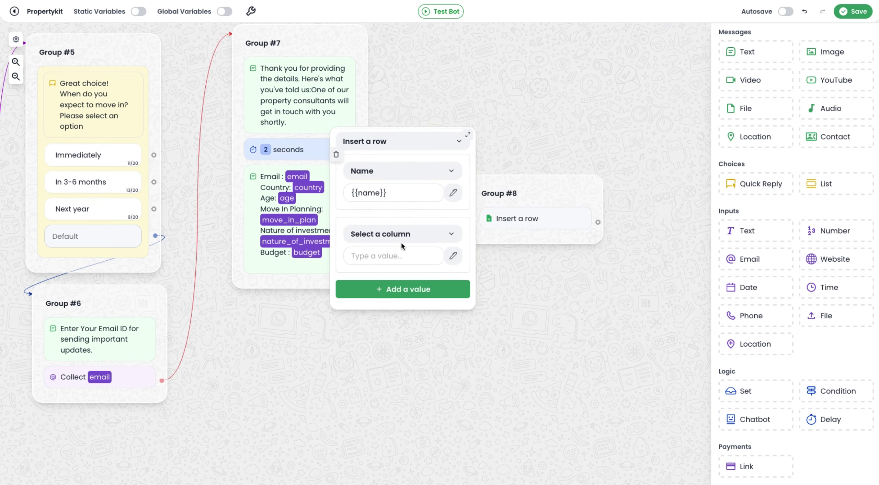
click(403, 237)
click(392, 277)
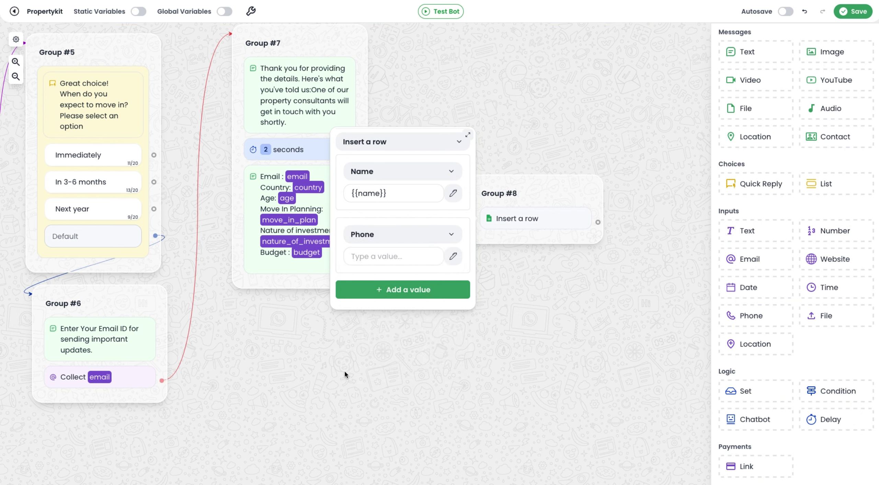
Enable Static Variables and fill the Phone column with {{STAT_PHONE}}
click(136, 15)
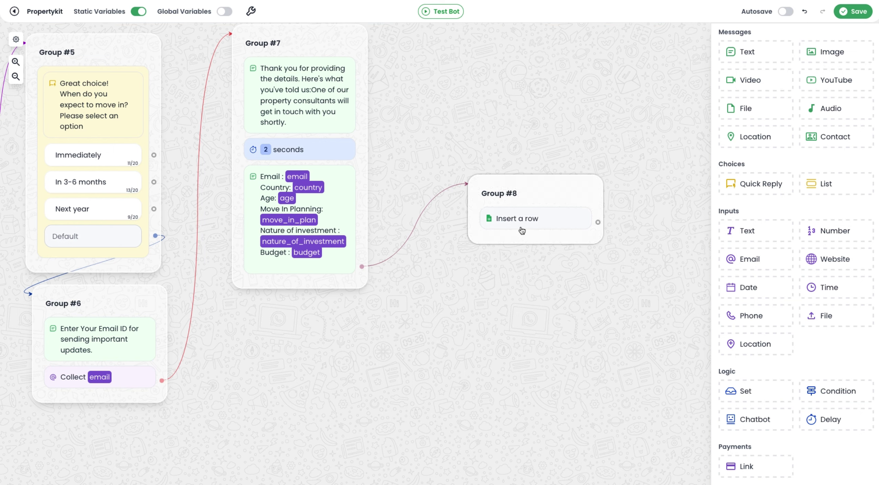
click(532, 223)
scroll(397, 246, down, 3)
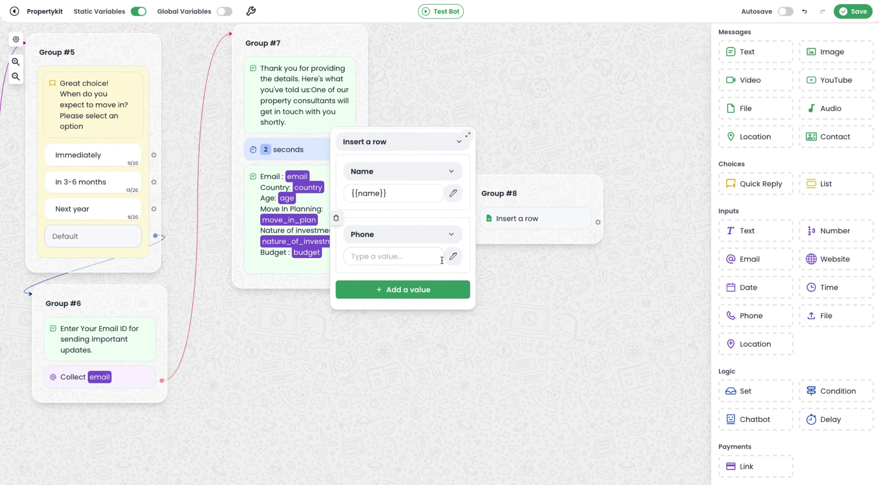
click(454, 257)
scroll(408, 394, down, 1)
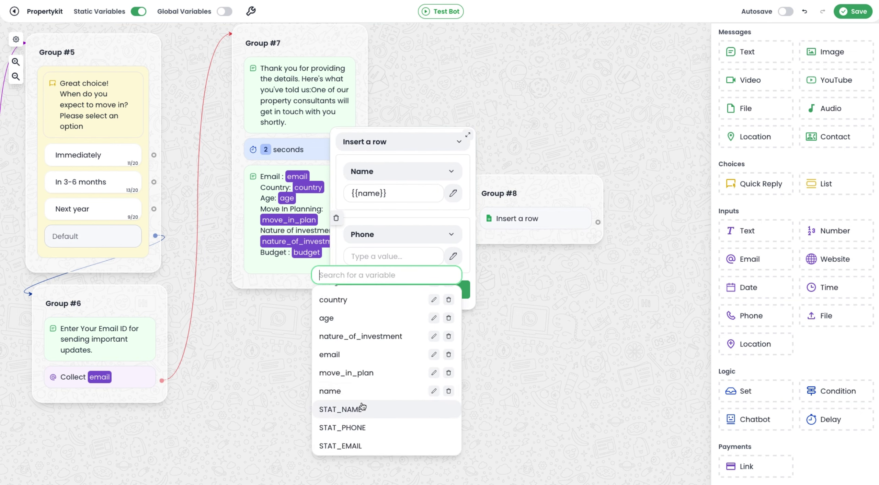
click(359, 430)
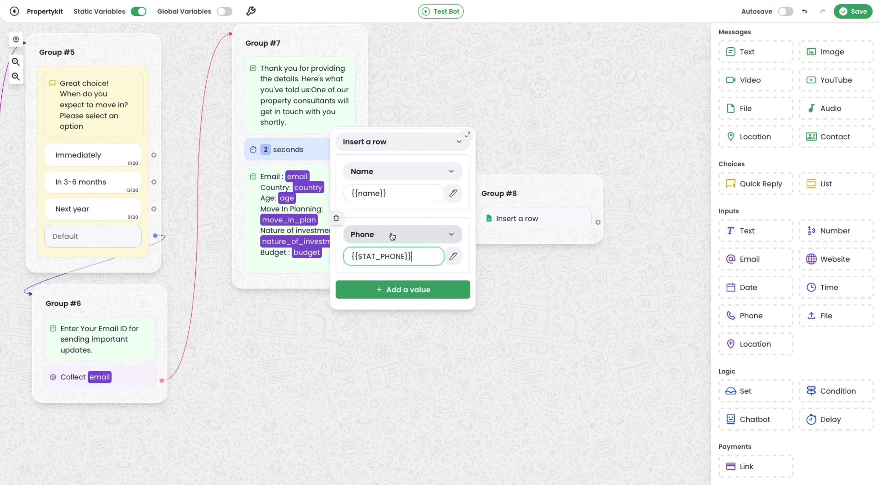
Add Country and Age columns to the row, mapped to their matching variables
click(400, 291)
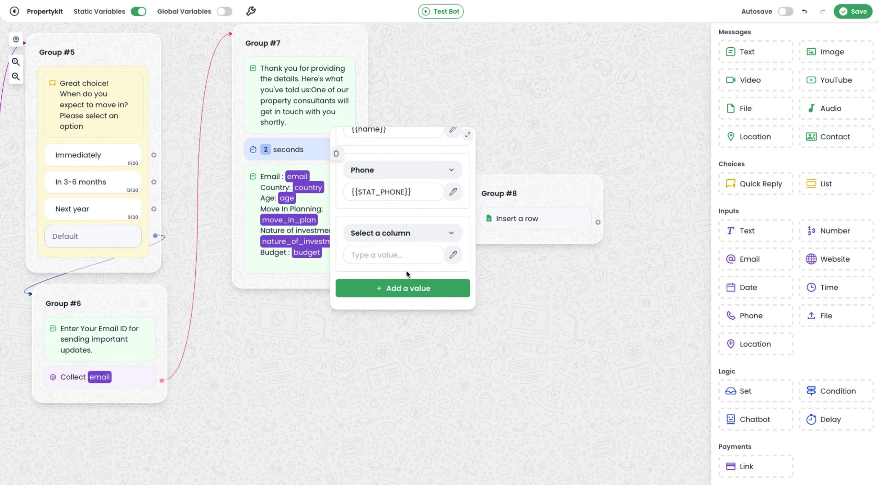
click(393, 233)
click(392, 292)
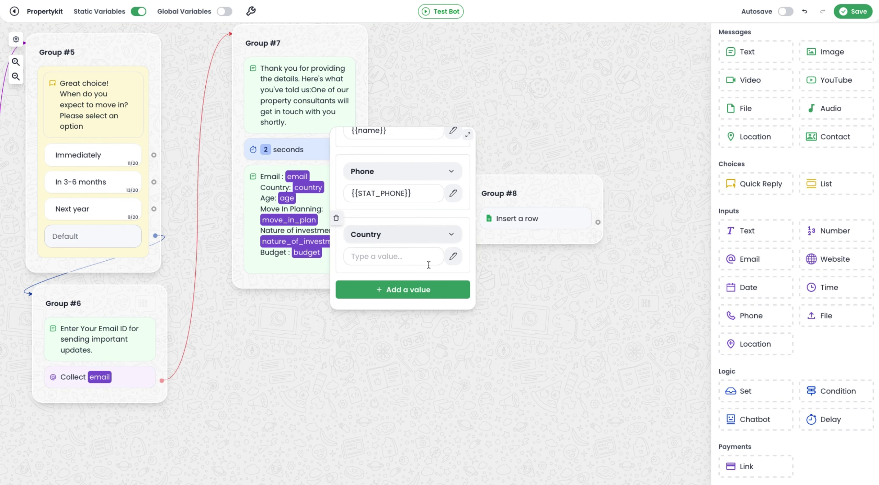
click(453, 257)
click(347, 316)
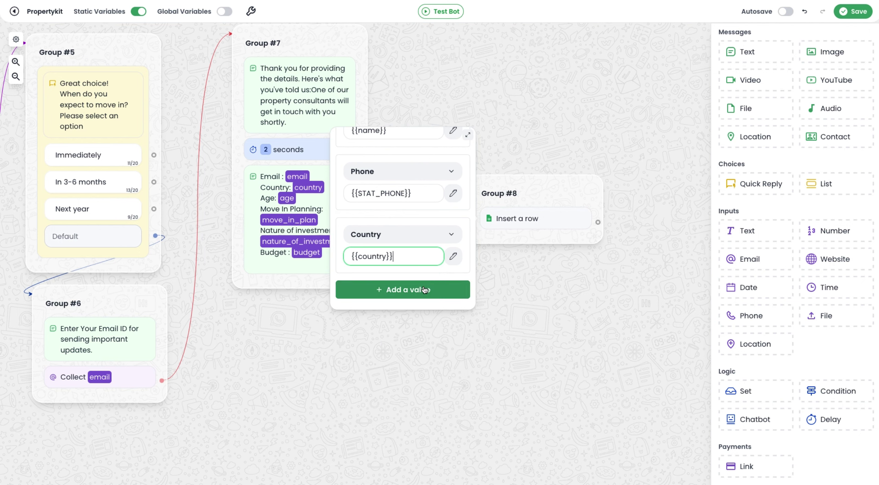
click(423, 289)
click(423, 237)
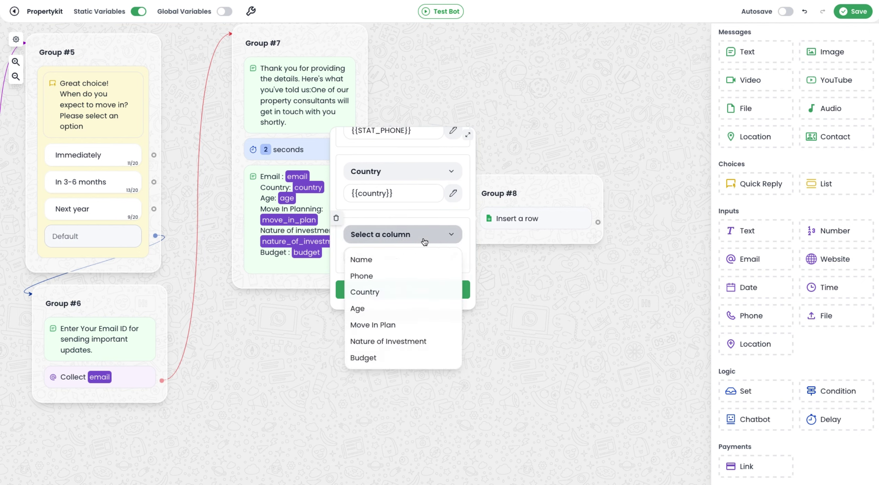
click(400, 308)
click(453, 257)
Map Nature of Investment to {{nature_of_investment}} and Budget to {{budget}}
click(399, 291)
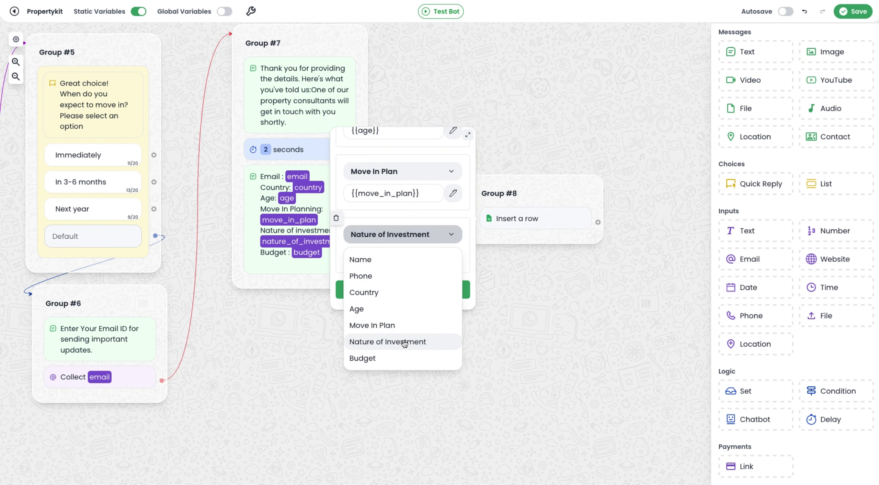
click(406, 341)
click(454, 257)
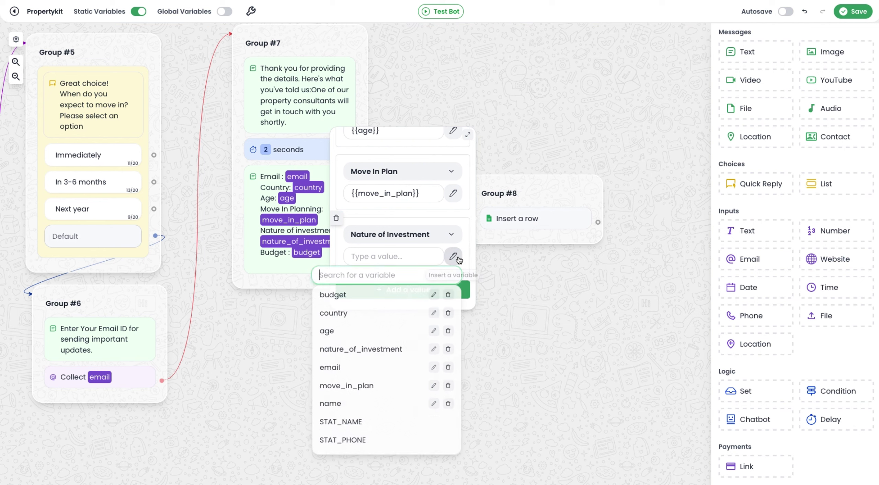
click(379, 349)
click(416, 290)
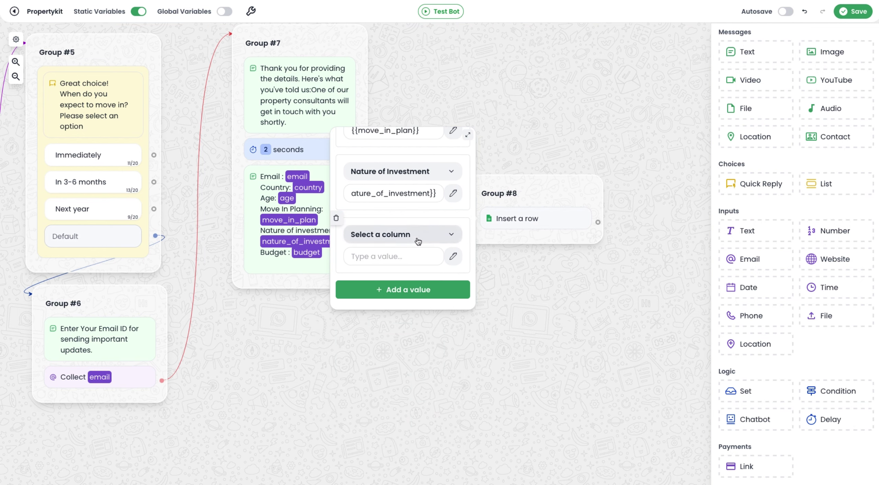
click(415, 235)
click(371, 359)
click(448, 262)
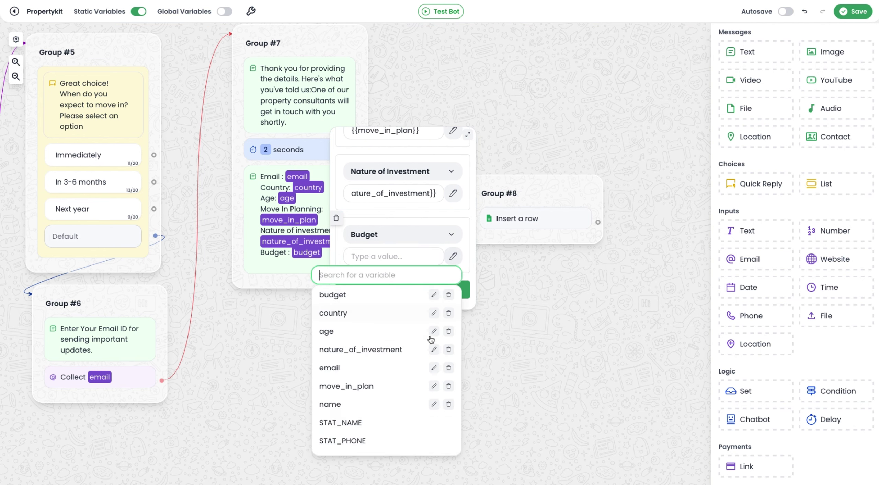
click(366, 299)
click(537, 304)
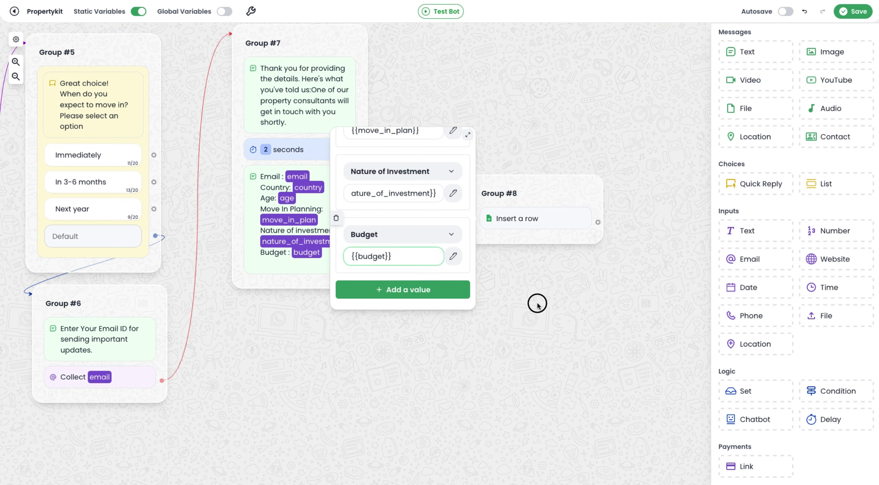
Add a Group #9 text message reading 'Thank You' after Group #8
drag(560, 314, 431, 301)
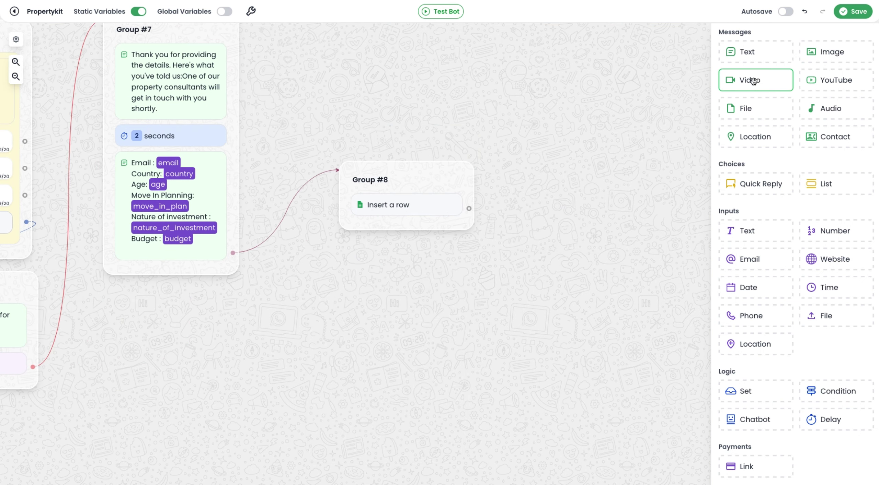
drag(747, 51, 589, 222)
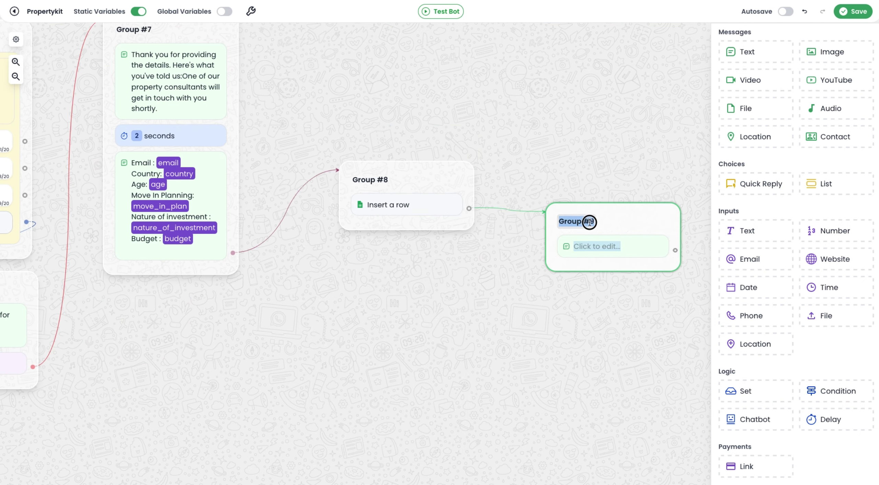
click(608, 256)
text(Thank You)
key(Escape)
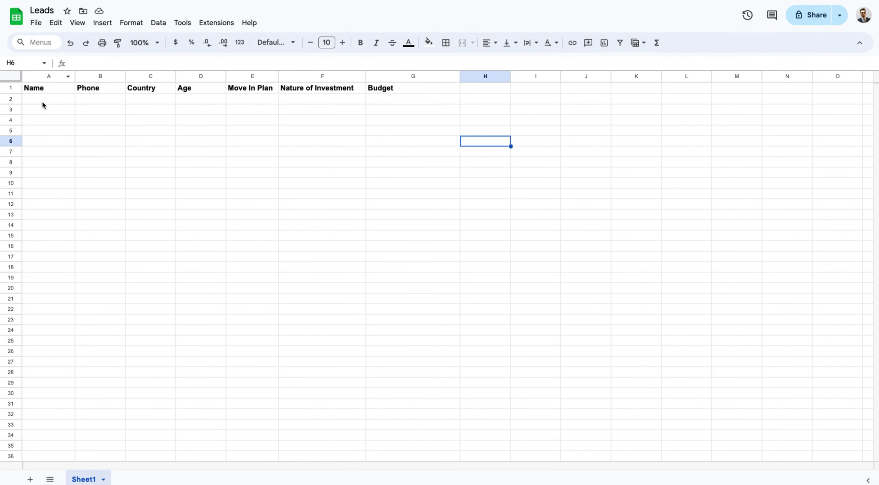
click(42, 101)
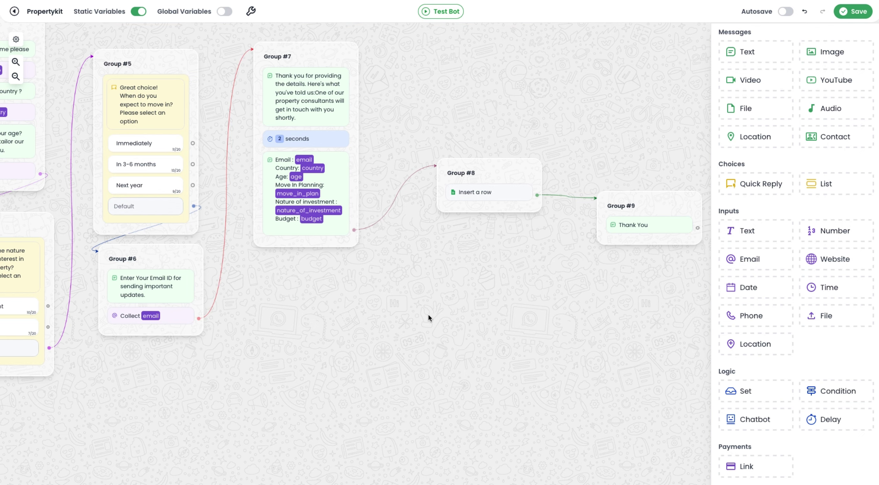
Delete the link from Start to Group #1
scroll(488, 234, up, 2)
drag(284, 402, 468, 412)
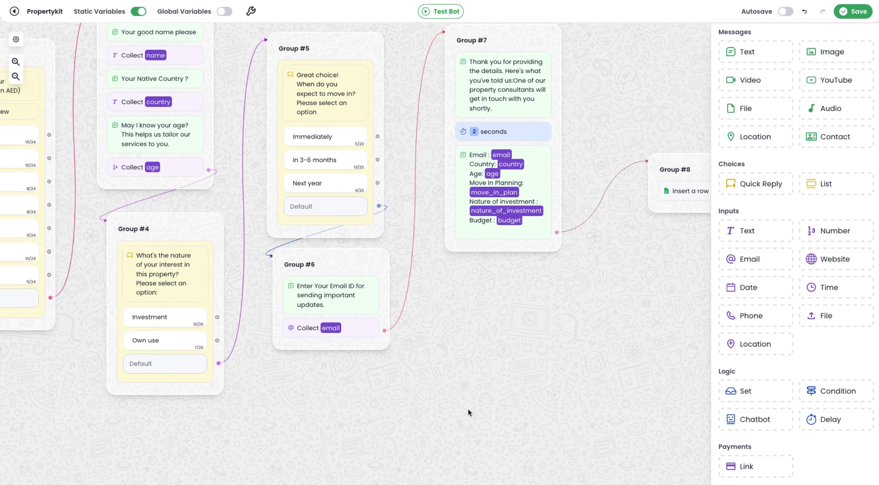
scroll(430, 414, down, 2)
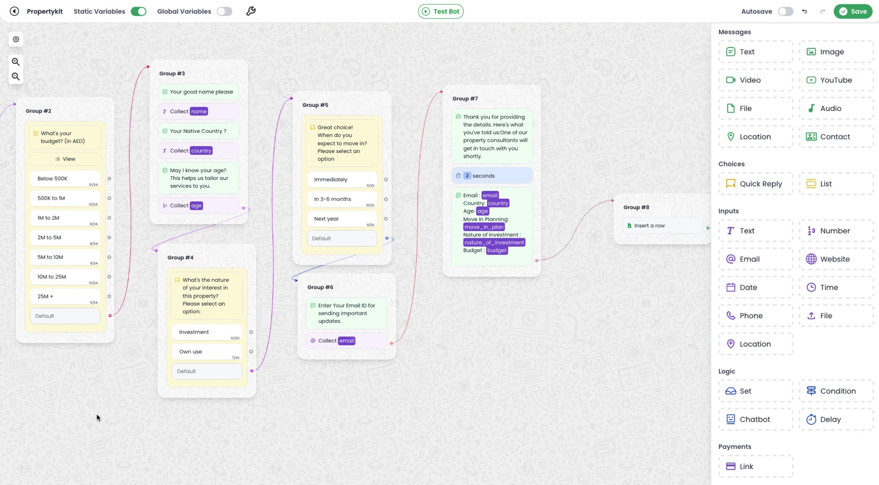
drag(96, 417, 597, 453)
drag(202, 356, 173, 324)
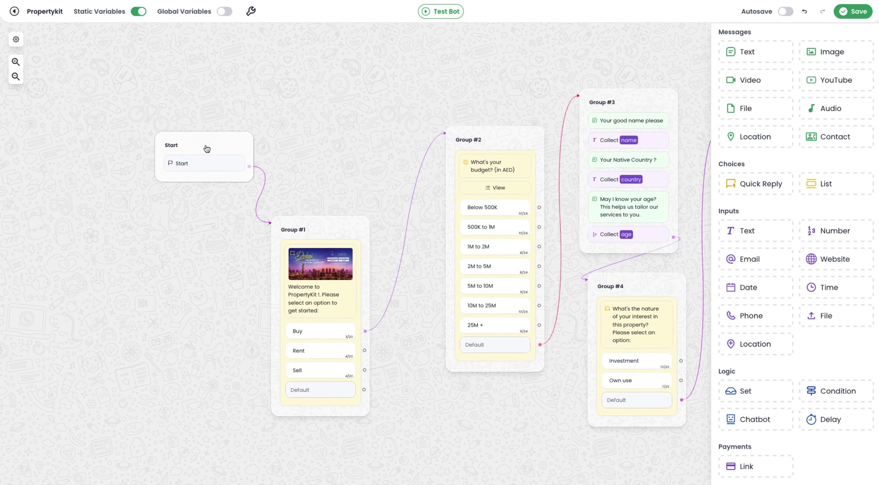
drag(206, 148, 127, 115)
click(221, 171)
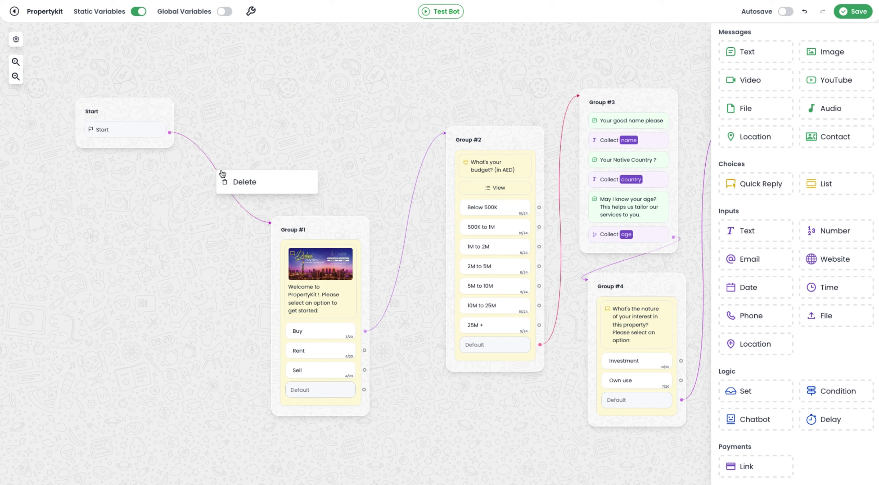
click(233, 181)
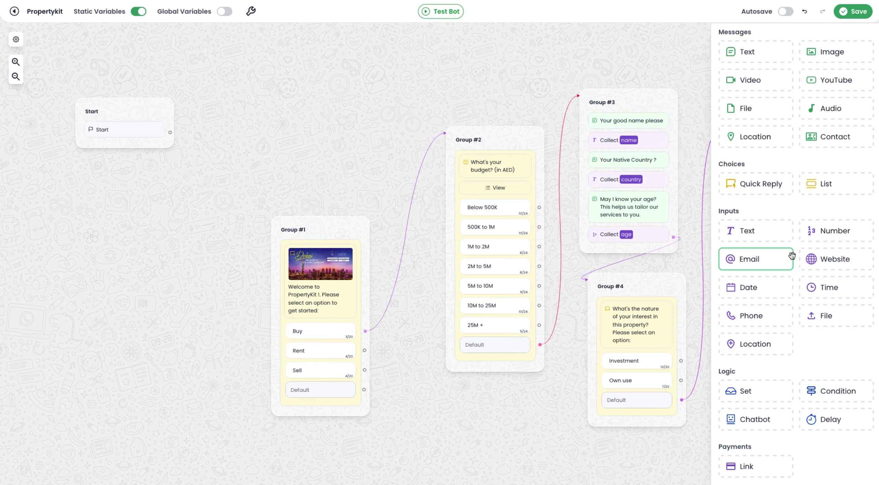
Add a new Sheets block as Group #10 and connect Start to it
scroll(791, 255, down, 10)
drag(831, 232, 251, 112)
drag(377, 200, 337, 148)
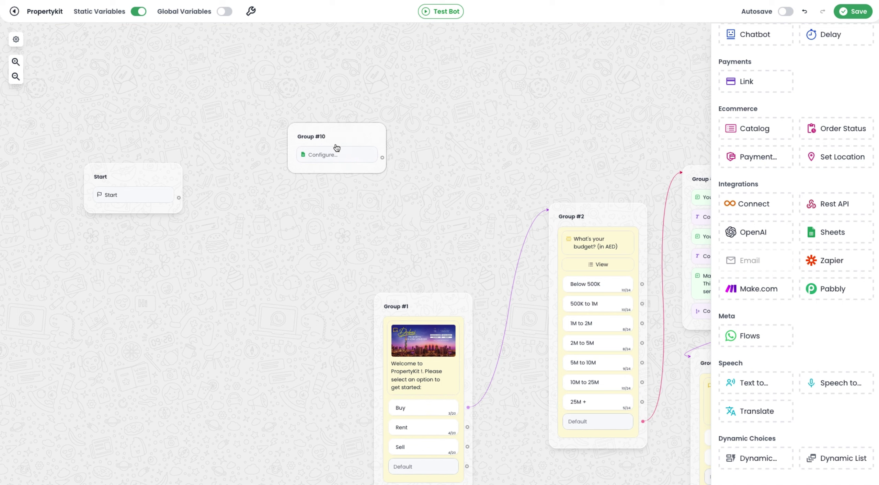
drag(179, 198, 327, 176)
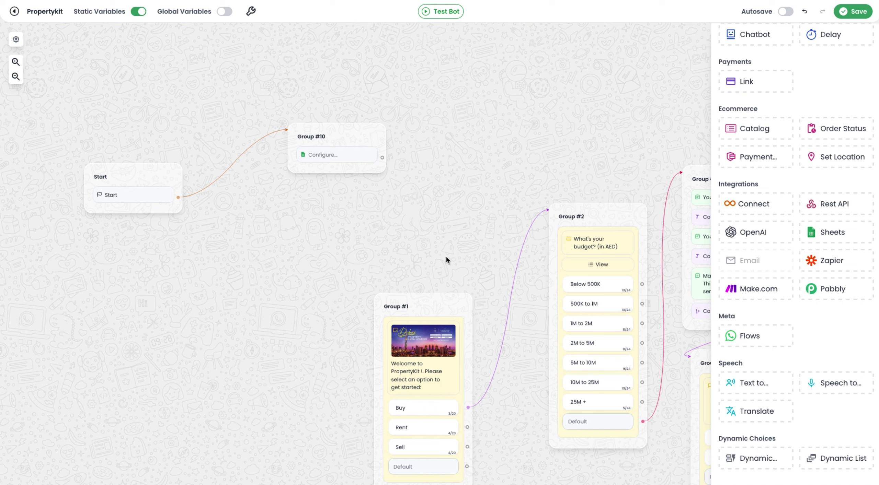
Open Group #10's Sheets configuration and select the connected Google account
drag(446, 260, 402, 224)
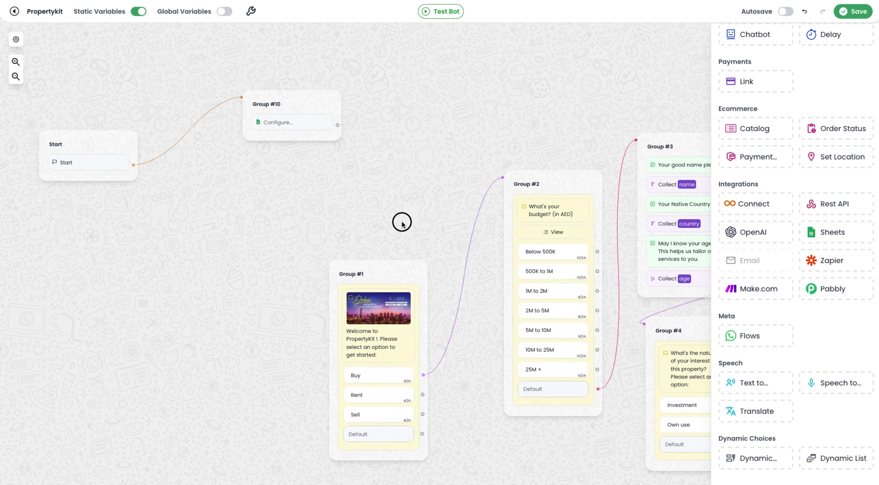
scroll(295, 160, up, 1)
click(282, 121)
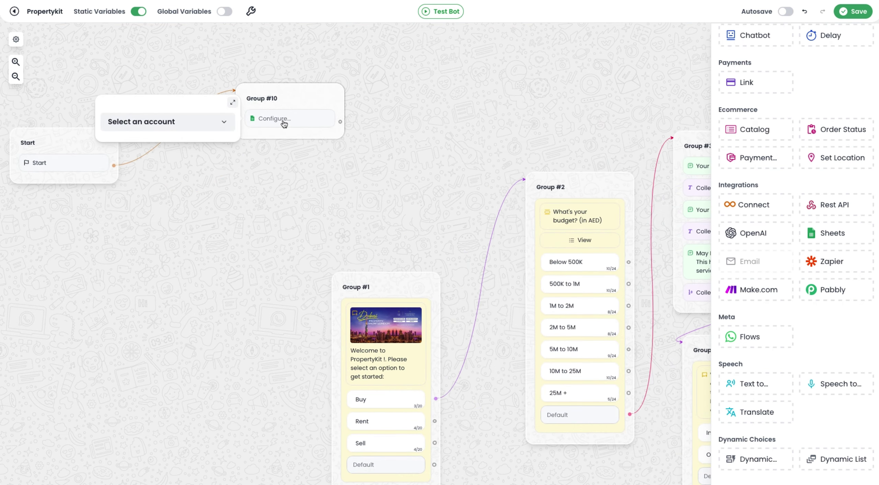
click(135, 124)
Connect the Leads spreadsheet to the Sheets step through the Google account
click(156, 147)
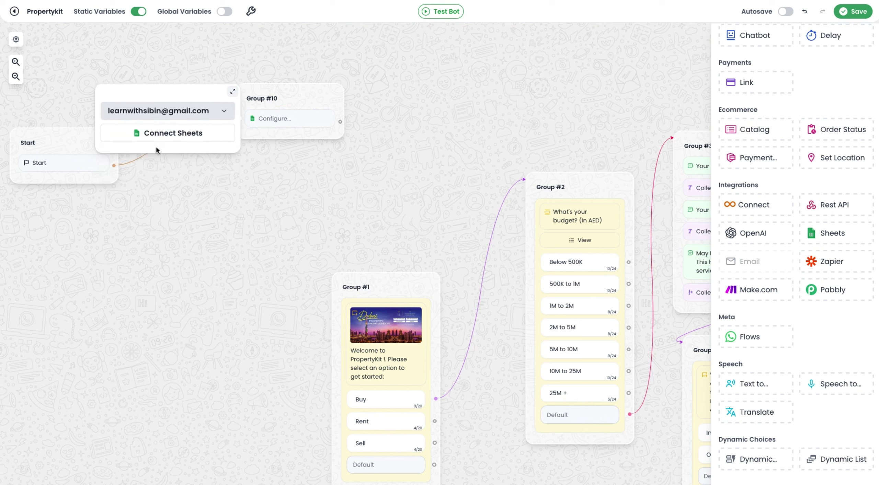
click(183, 139)
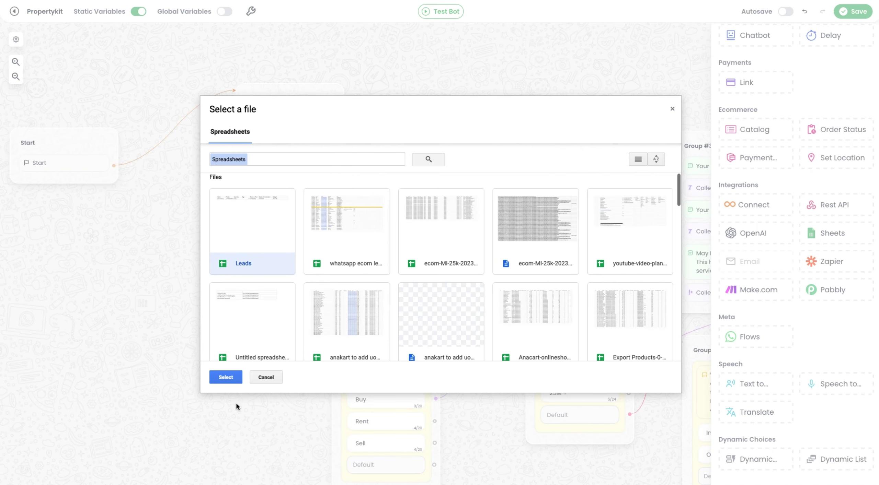
click(223, 376)
Use Sheet1 of Leads with the Get data from sheet operation
click(157, 151)
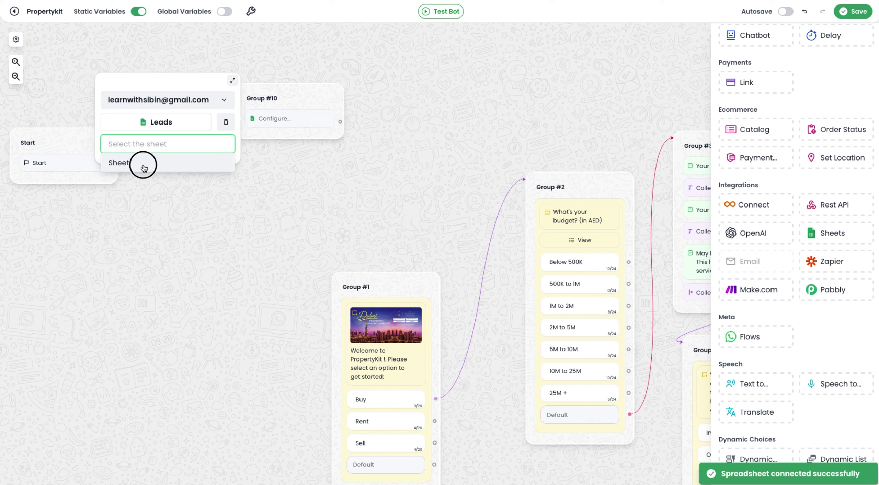
click(143, 163)
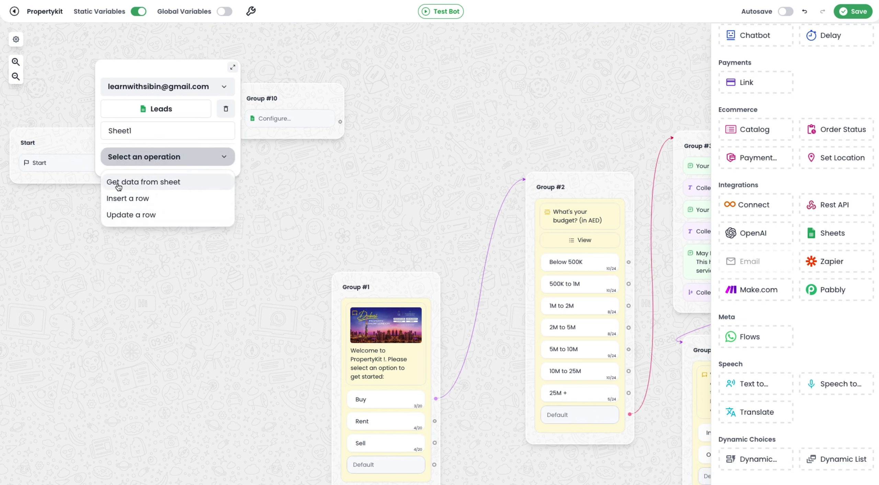
click(164, 187)
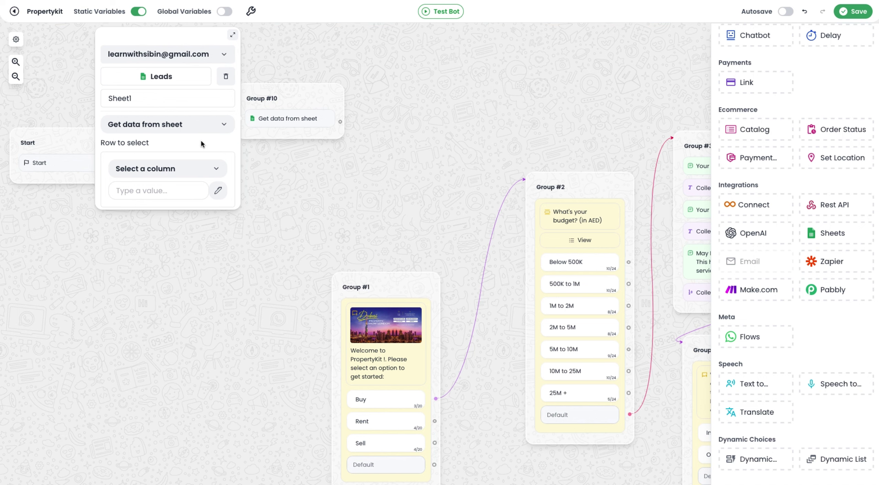
click(198, 125)
click(191, 129)
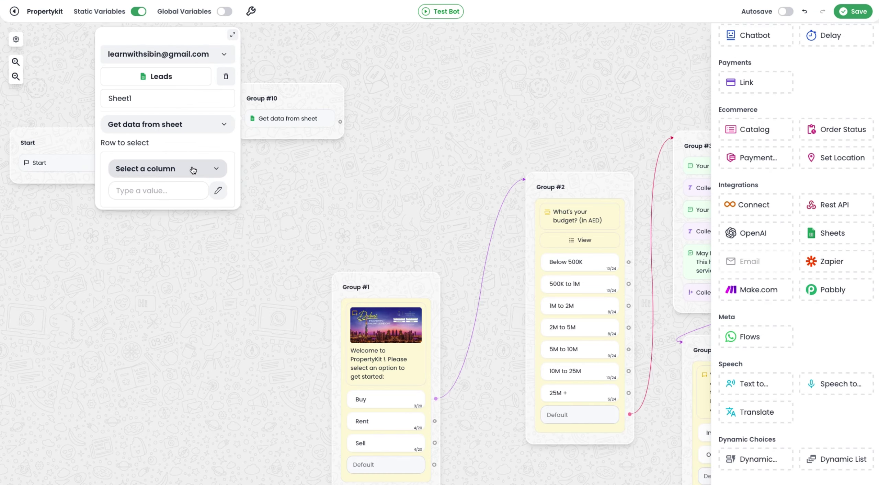
click(193, 170)
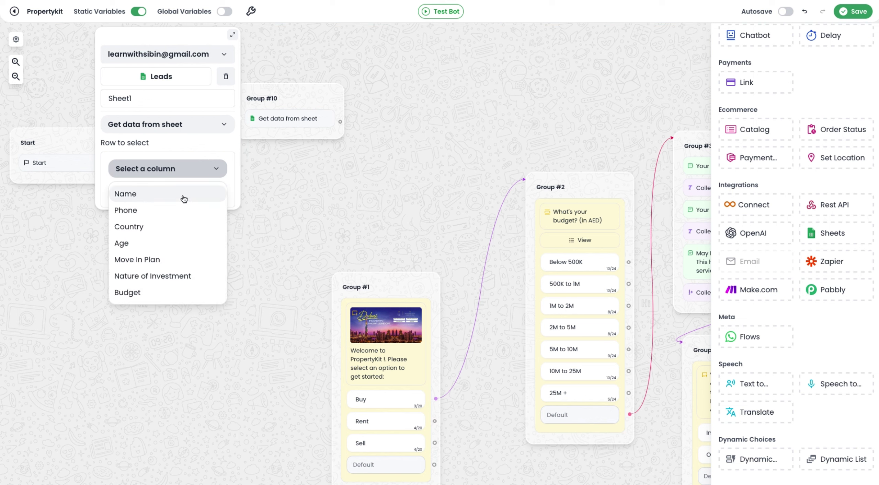
Match sheet rows whose Phone column equals {{STAT_PHONE}}
click(151, 210)
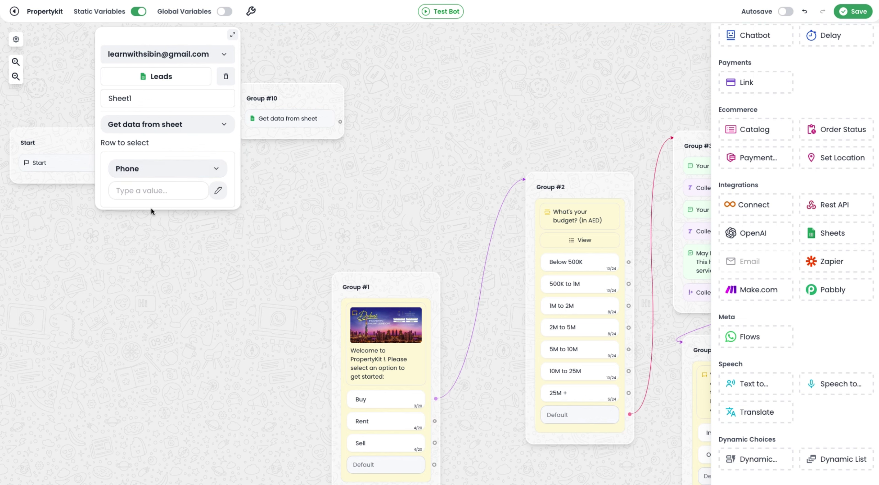
click(217, 191)
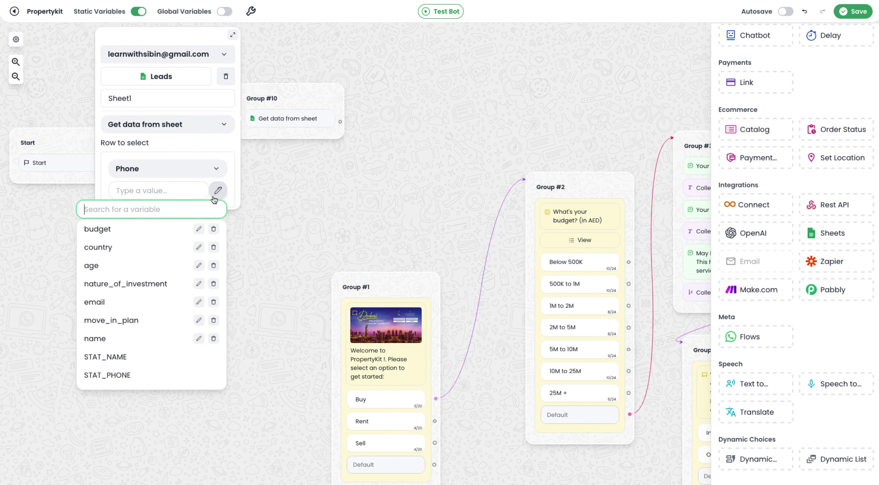
click(164, 376)
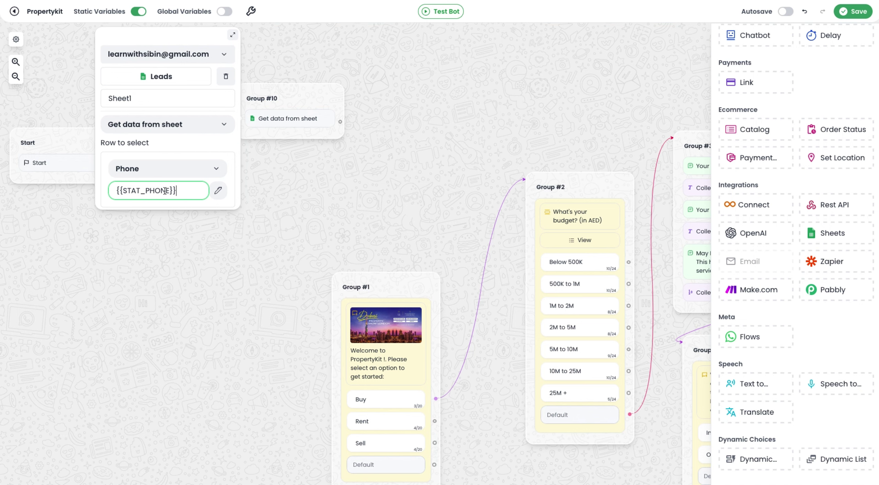
click(284, 196)
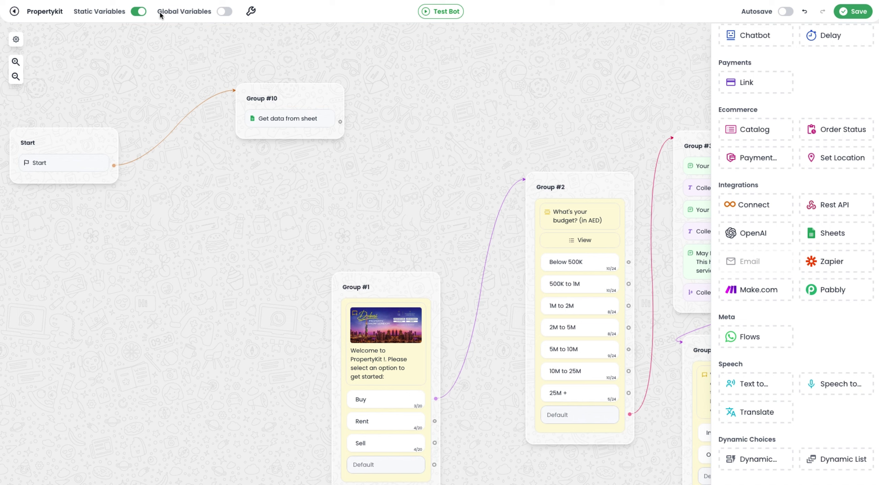
Extract the matched row's Name column into the name variable
click(270, 117)
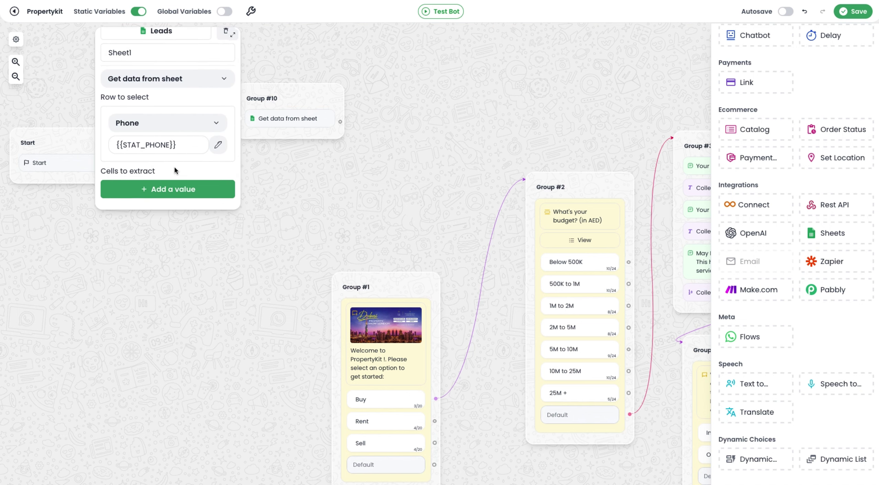
click(174, 190)
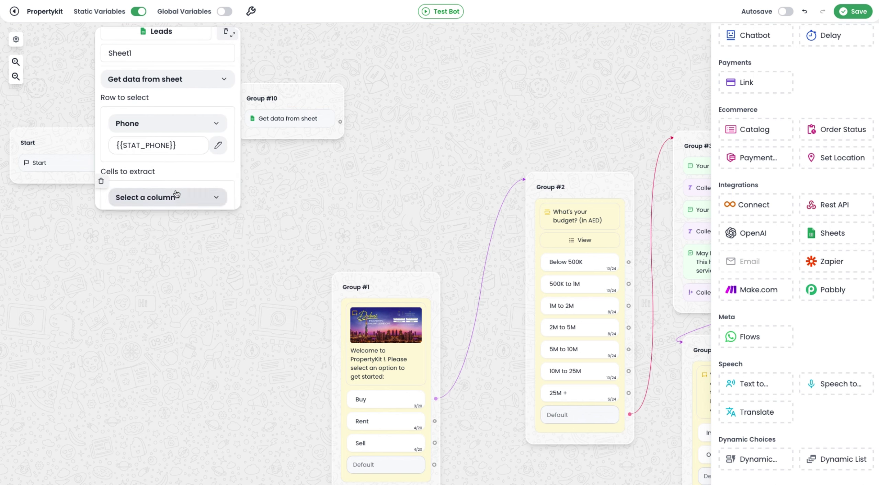
click(173, 194)
click(177, 168)
click(159, 157)
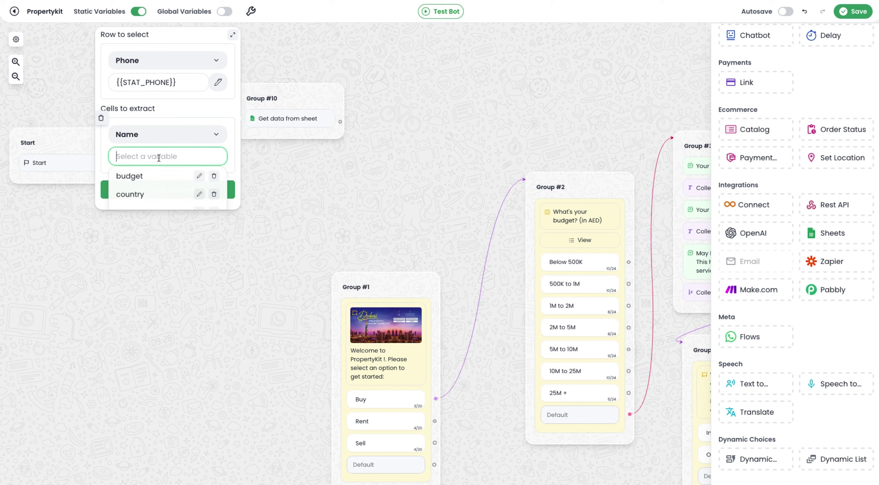
text(name)
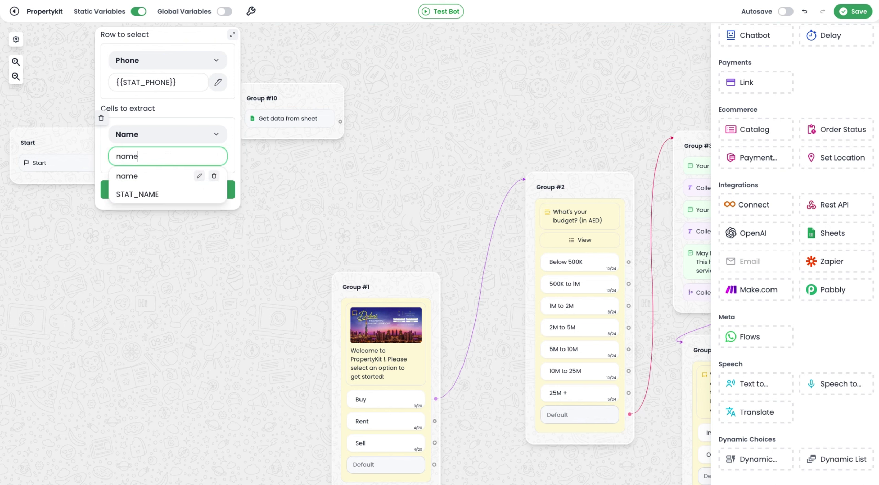
click(146, 182)
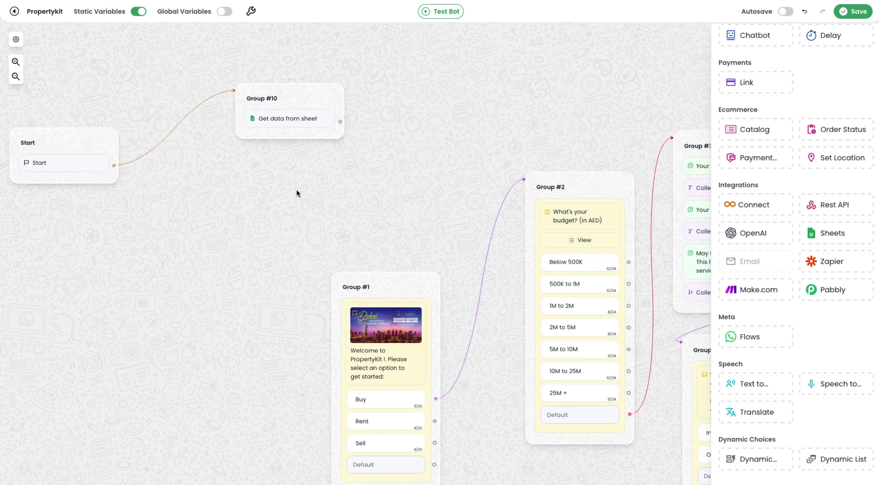
Add a Condition block, Group #11, linked from the Group #10 sheet lookup
drag(296, 192, 418, 181)
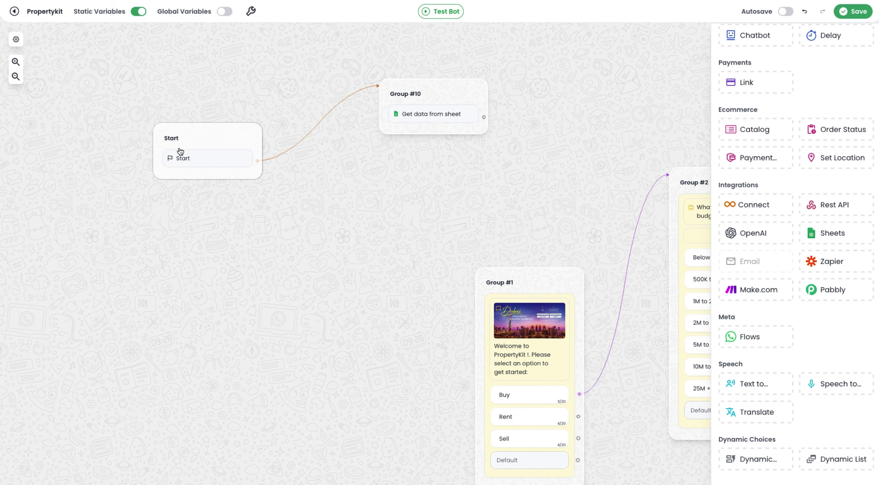
drag(179, 151, 101, 123)
drag(409, 97, 278, 143)
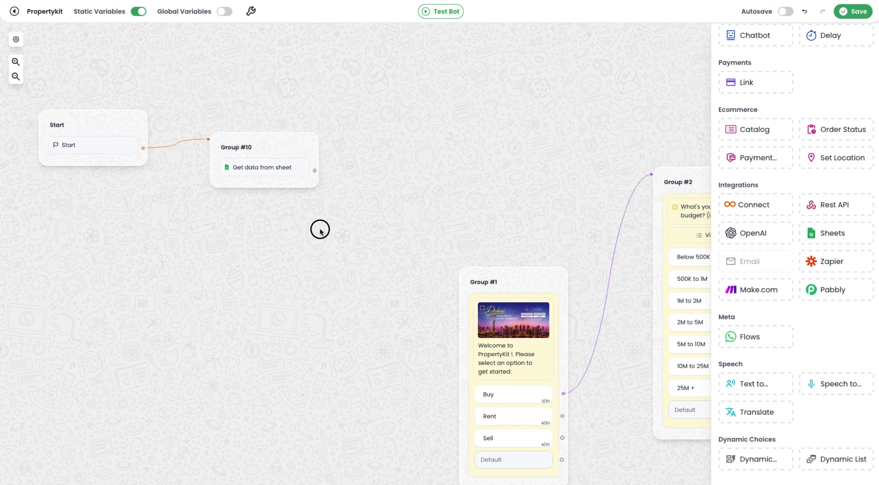
scroll(834, 112, up, 3)
drag(834, 103, 330, 113)
drag(272, 175, 316, 125)
drag(398, 129, 402, 71)
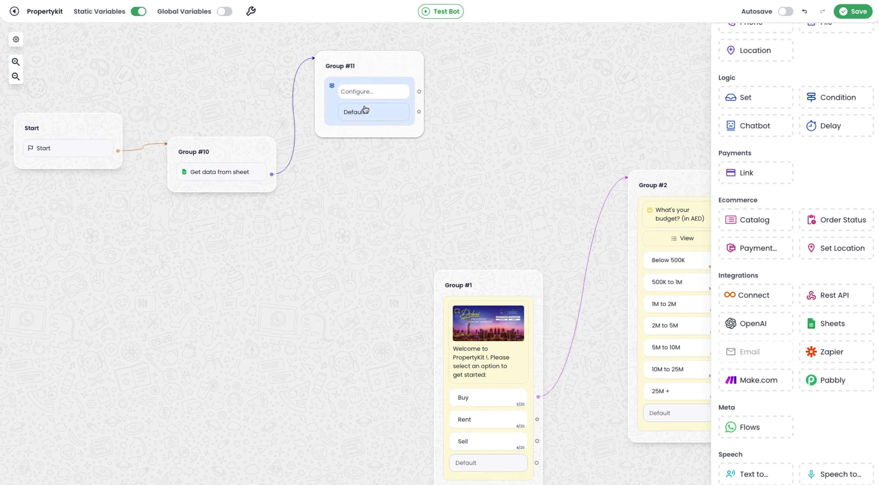
Give the condition a comparison checking that variable name Is set
click(374, 92)
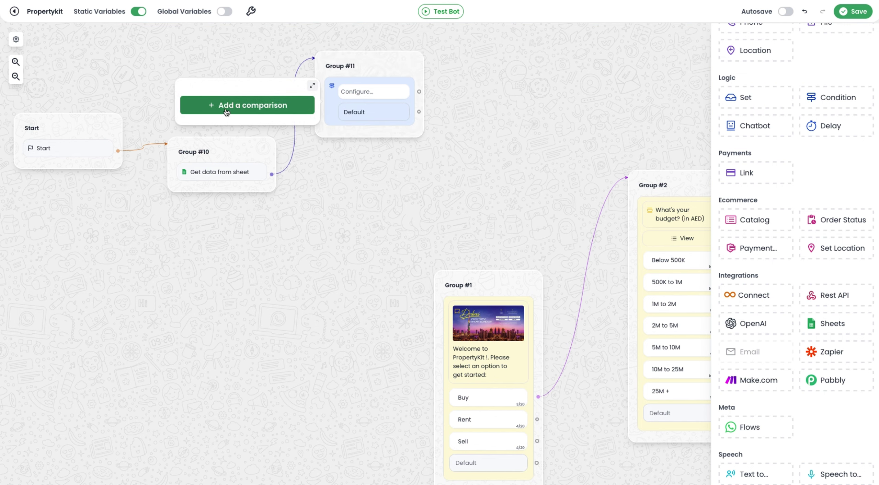
click(288, 110)
click(265, 70)
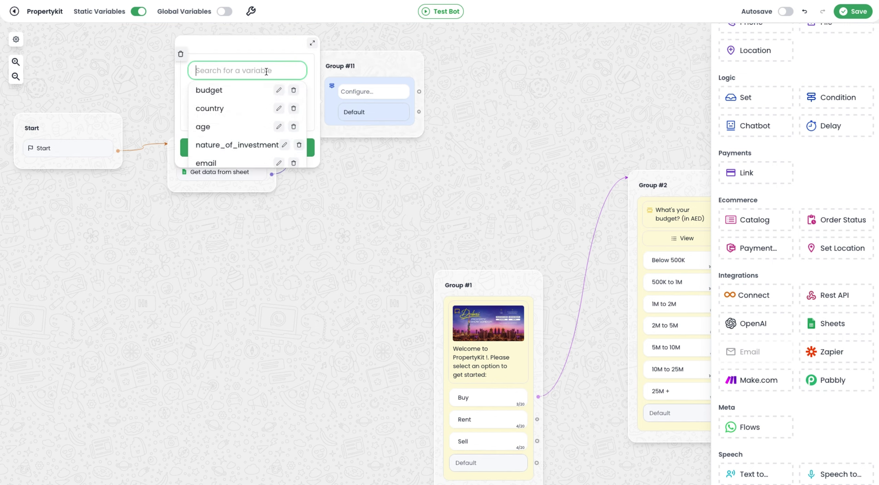
scroll(226, 89, up, 1)
scroll(245, 123, down, 3)
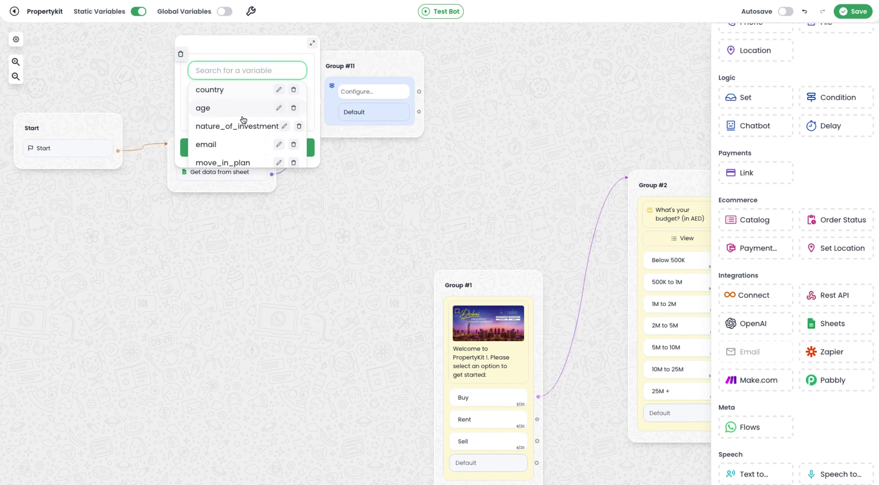
click(261, 103)
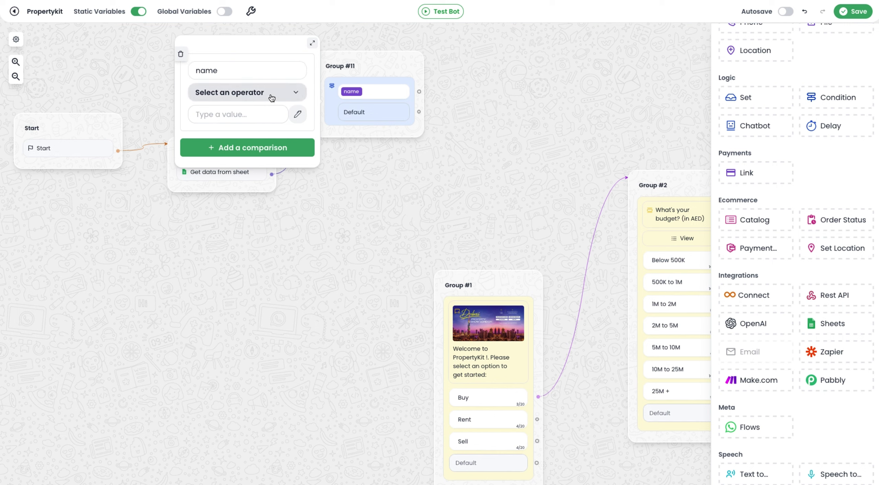
click(271, 93)
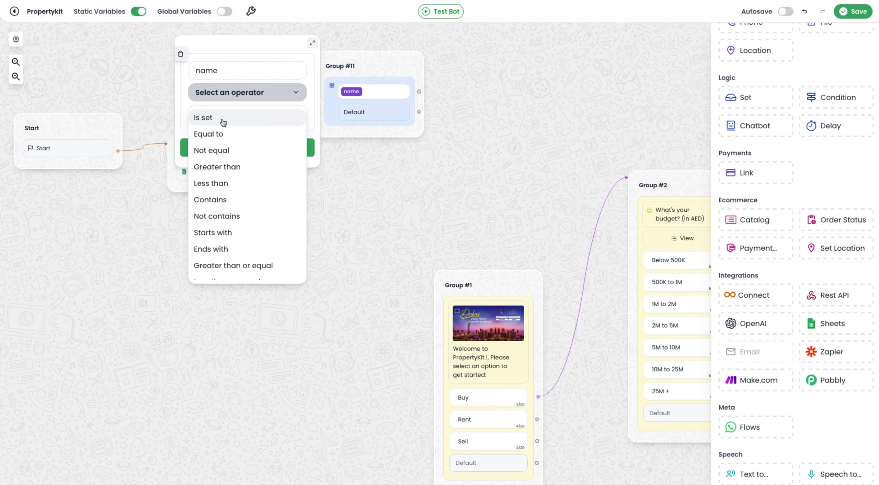
click(275, 124)
click(331, 230)
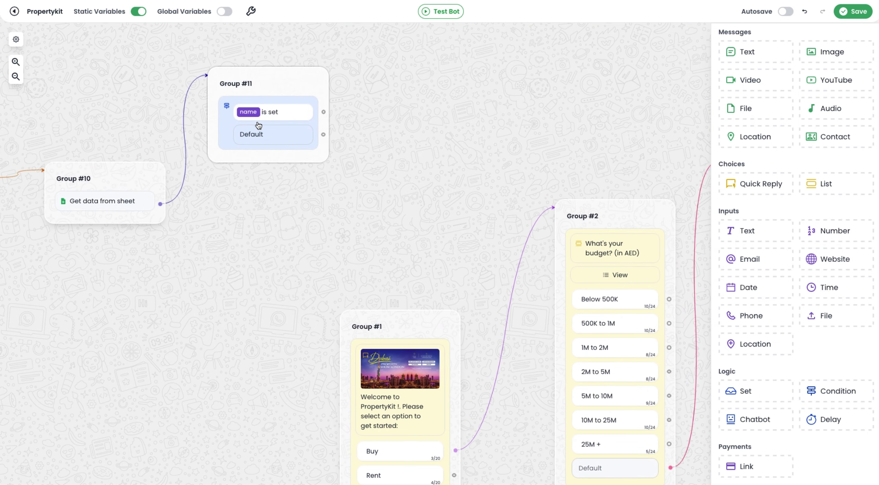
Add a Text block replying 'You have already submitted the interest' on the condition's match branch
drag(752, 65, 501, 51)
click(517, 97)
text(You have already submitted the interest)
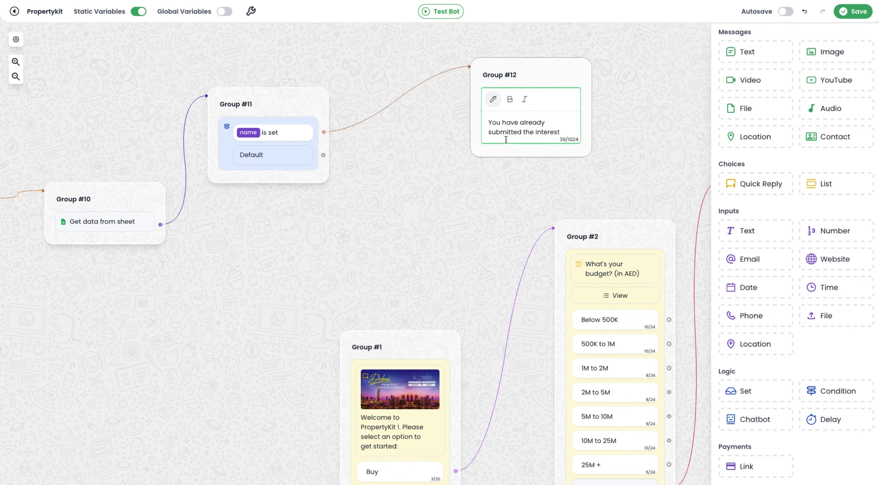
click(618, 116)
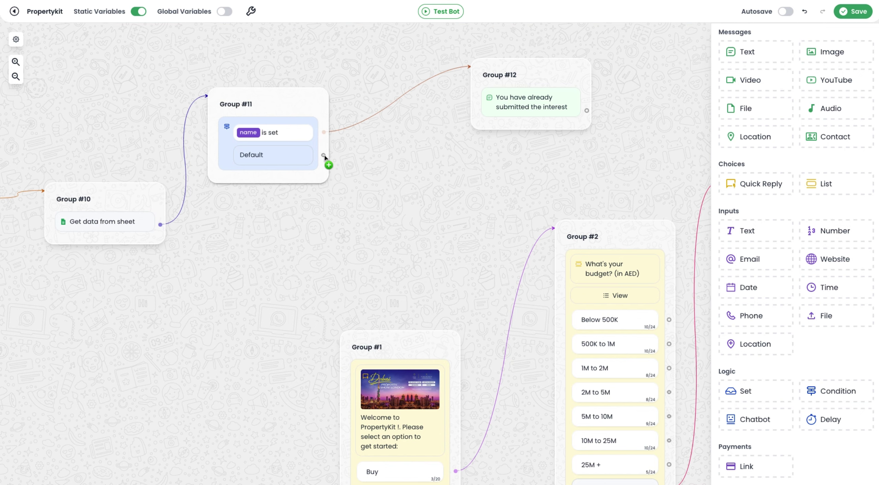
Route the condition's Default branch to Group #1 and save the flow
drag(323, 155, 348, 357)
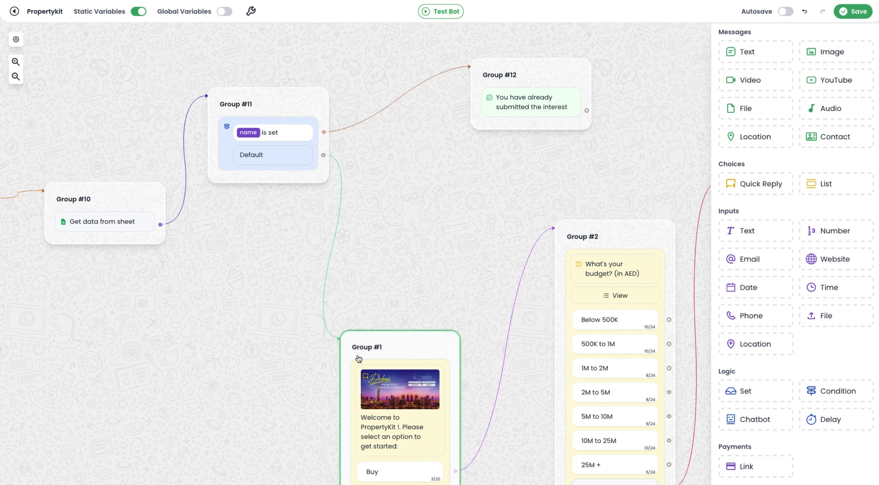
drag(365, 280, 336, 284)
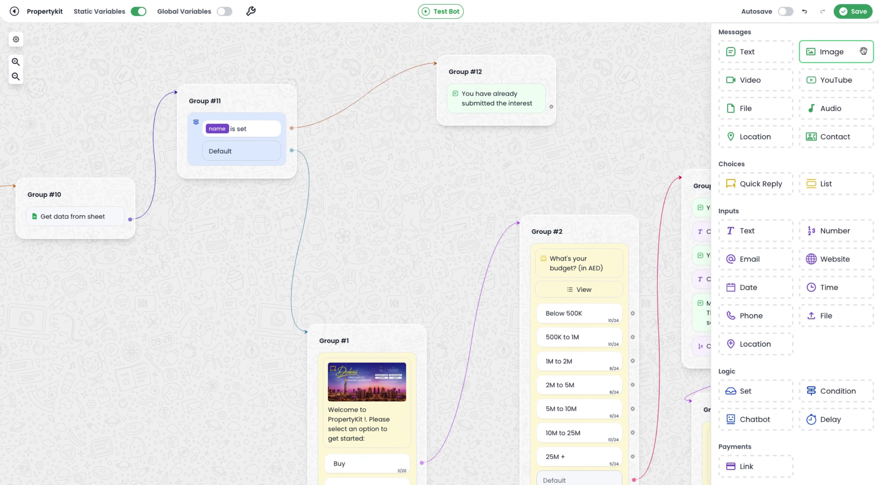
click(864, 14)
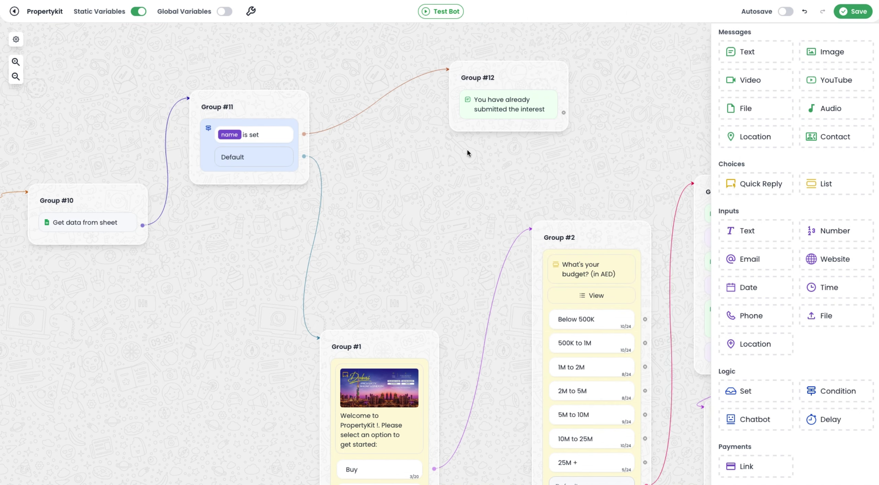
scroll(467, 150, up, 1)
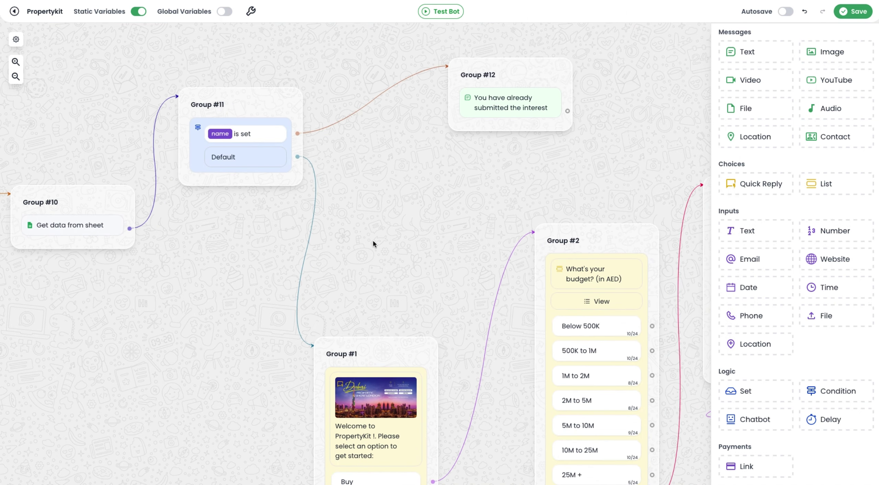
drag(369, 242, 460, 216)
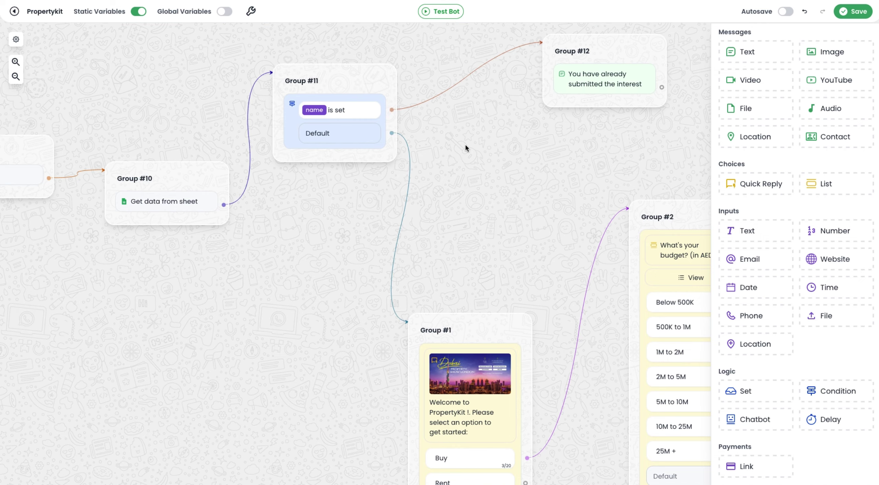